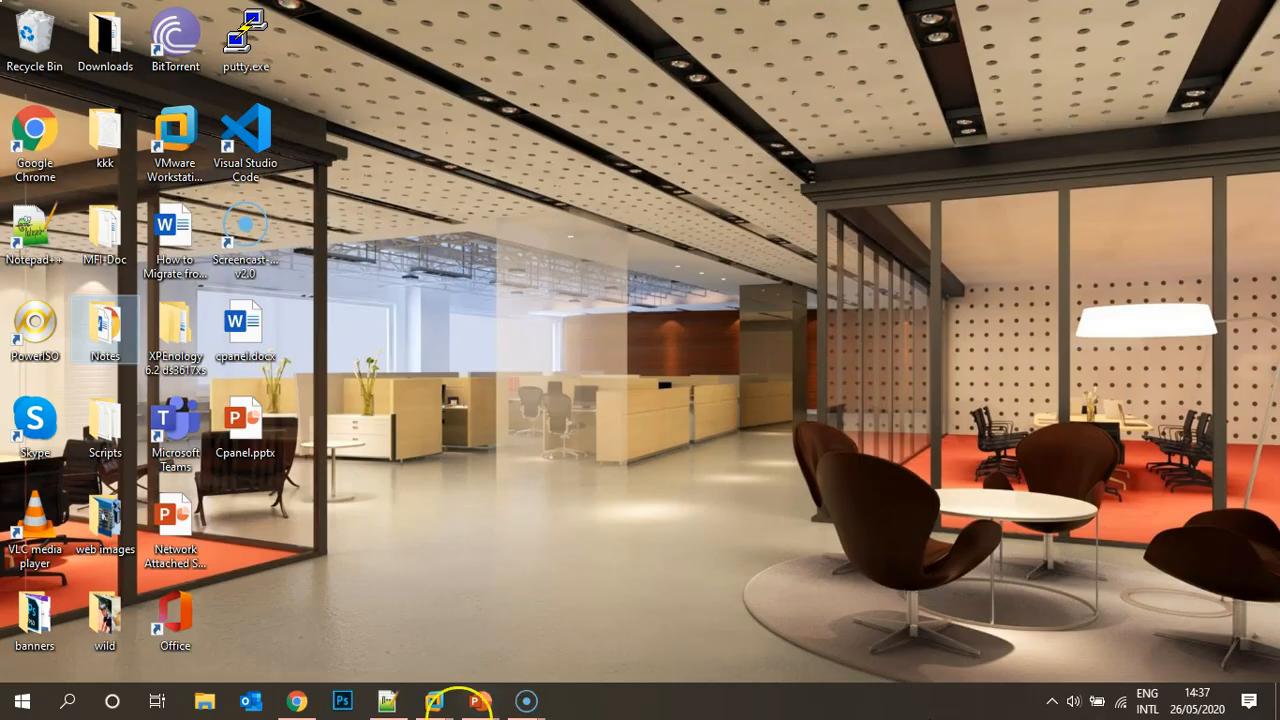
Switch to the Azure portal in Chrome and start creating a new storage account
{"action": "left_click", "coordinate": [297, 700]}
{"action": "left_click", "coordinate": [120, 15]}
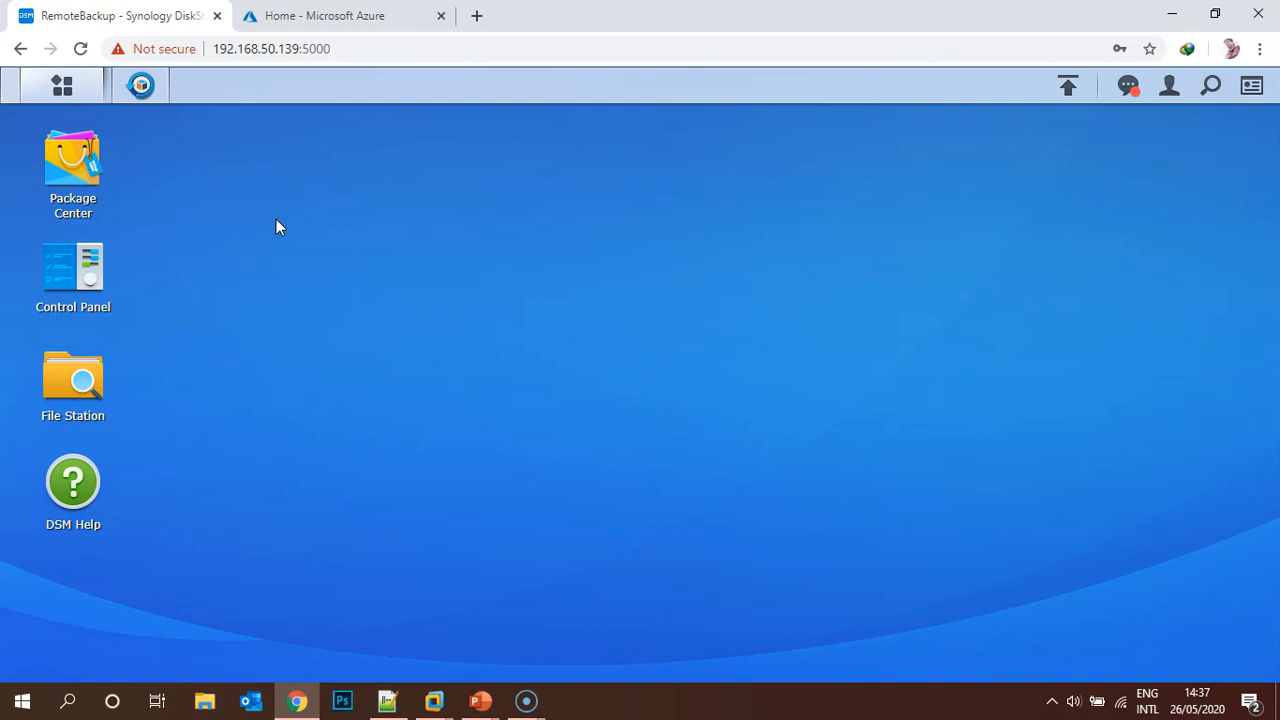
{"action": "left_click", "coordinate": [342, 18]}
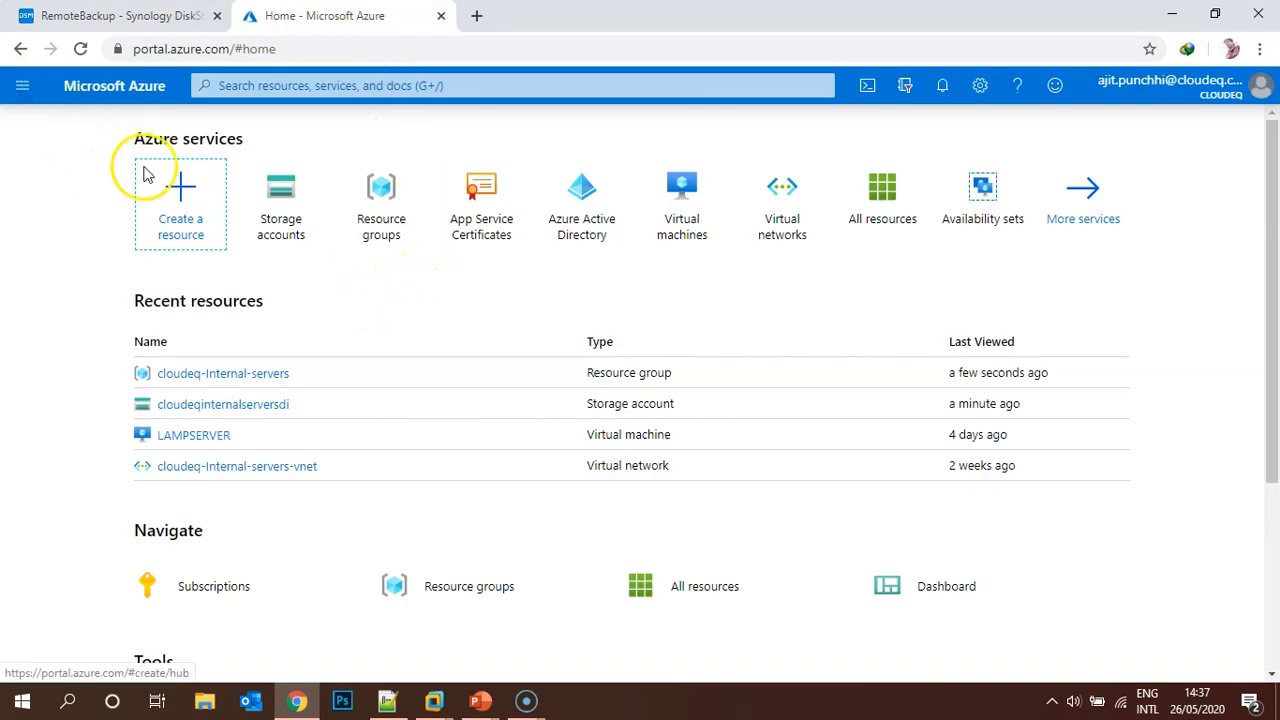
{"action": "left_click", "coordinate": [290, 216]}
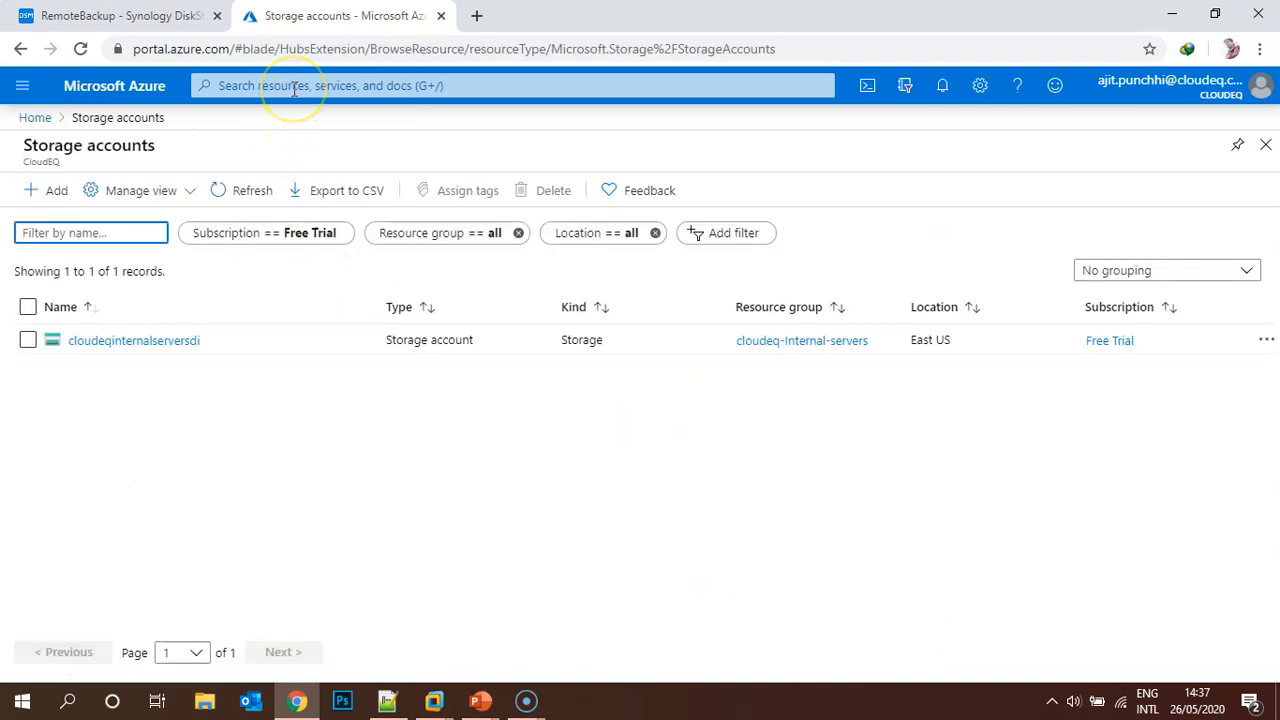
{"action": "left_click", "coordinate": [40, 190]}
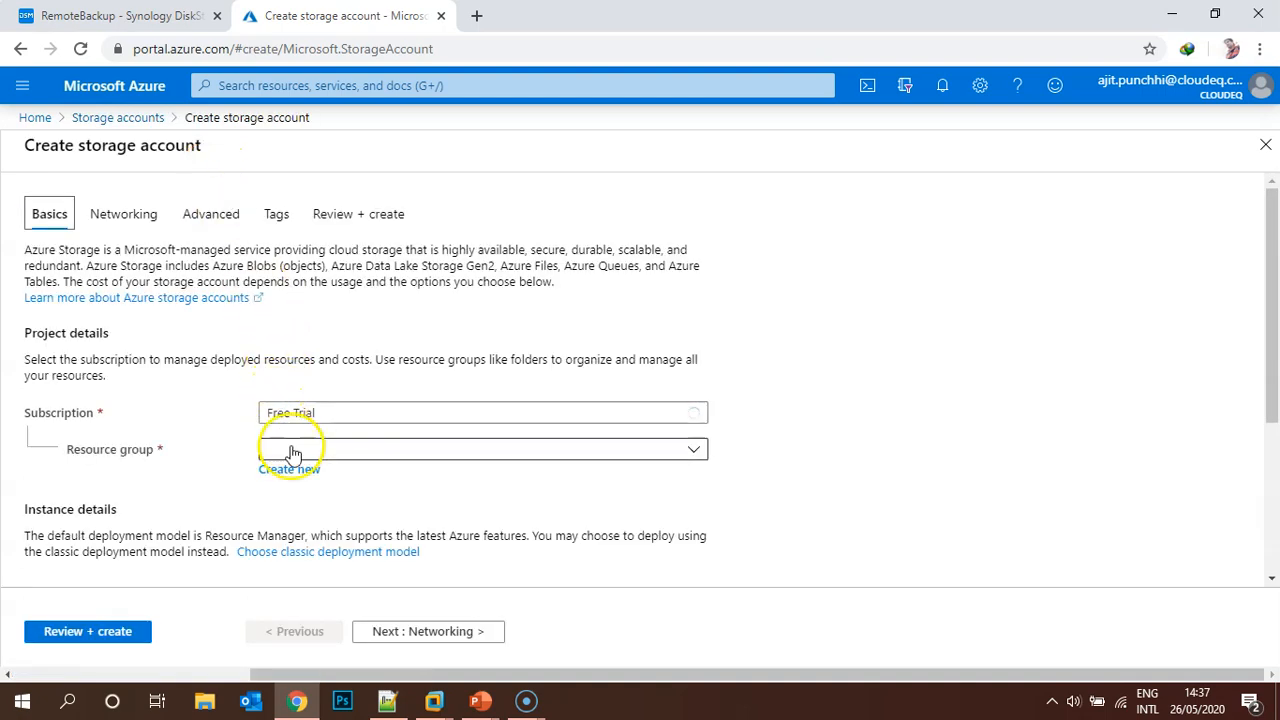
Assign the storage account to the cloudeq-Internal-servers resource group and name it synologytest
{"action": "left_click", "coordinate": [290, 448]}
{"action": "left_click", "coordinate": [322, 512]}
{"action": "scroll", "coordinate": [583, 477], "scroll_direction": "down", "scroll_amount": 3}
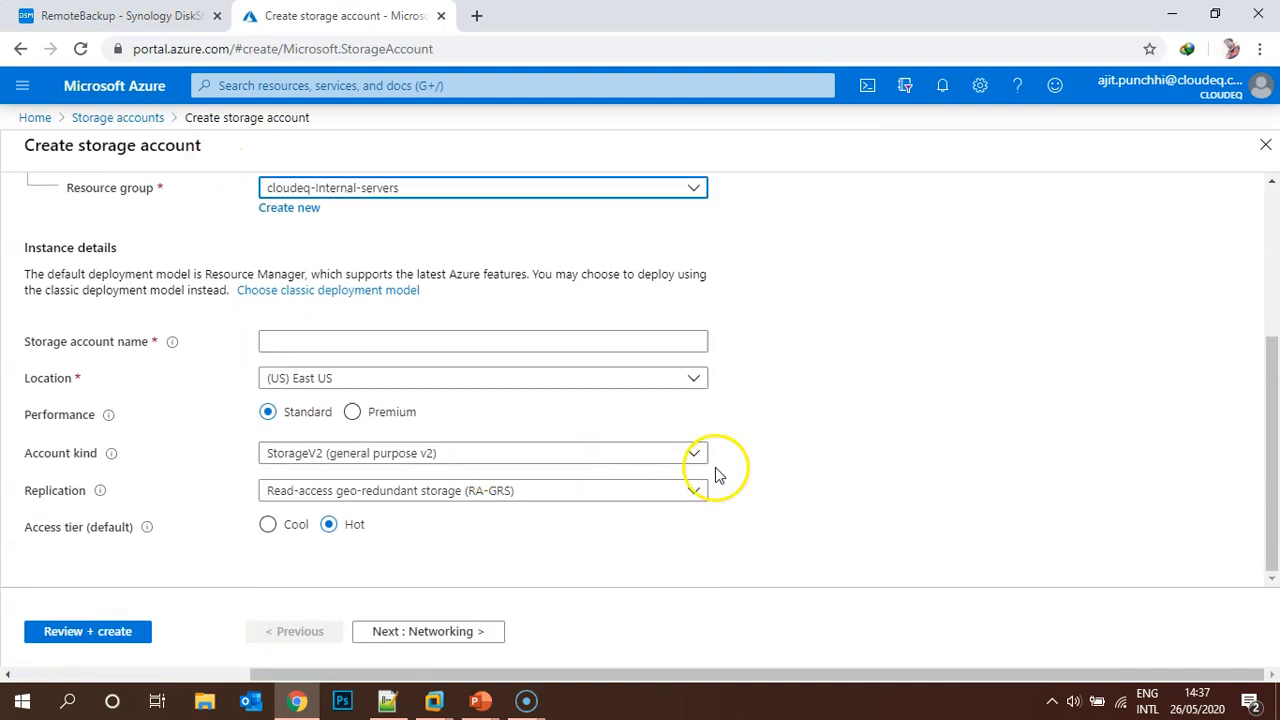
{"action": "left_click", "coordinate": [286, 340]}
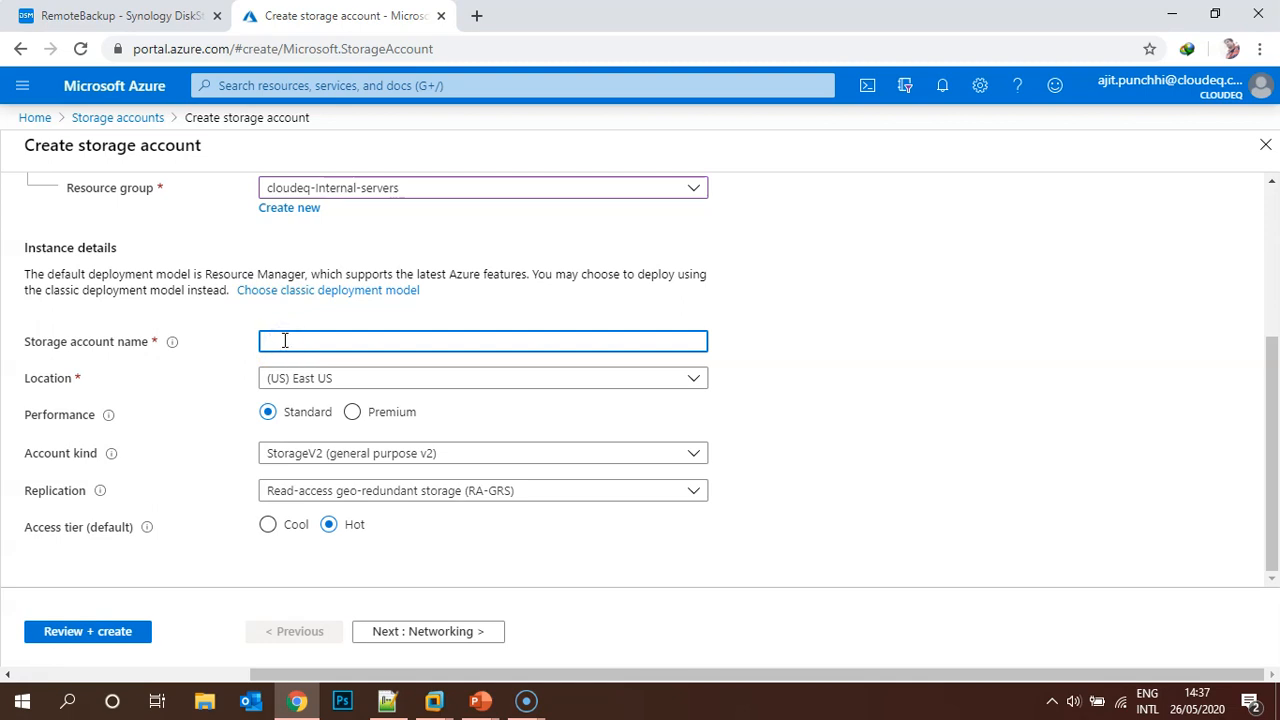
{"action": "type", "text": "synologytest"}
{"action": "key", "text": "Tab"}
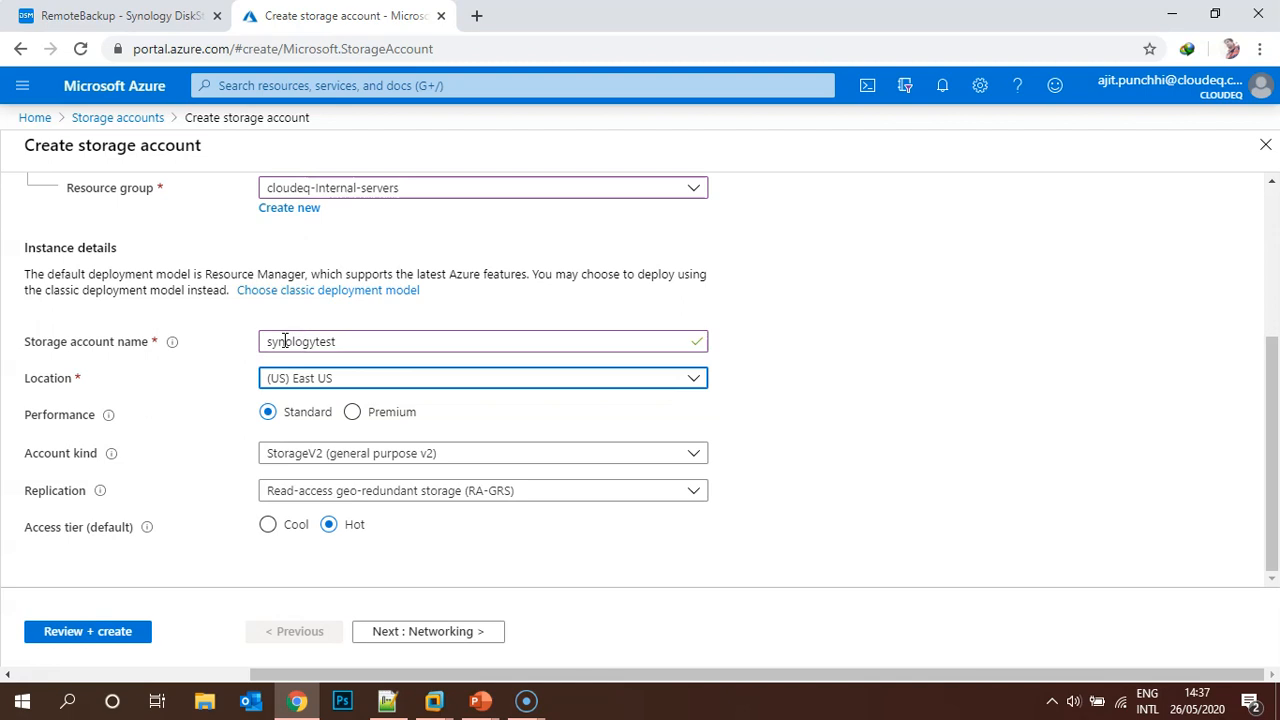
Keep the default account kind, replication, networking, advanced and tag settings, and create the storage account
{"action": "left_click", "coordinate": [343, 453]}
{"action": "left_click", "coordinate": [190, 489]}
{"action": "left_click", "coordinate": [460, 633]}
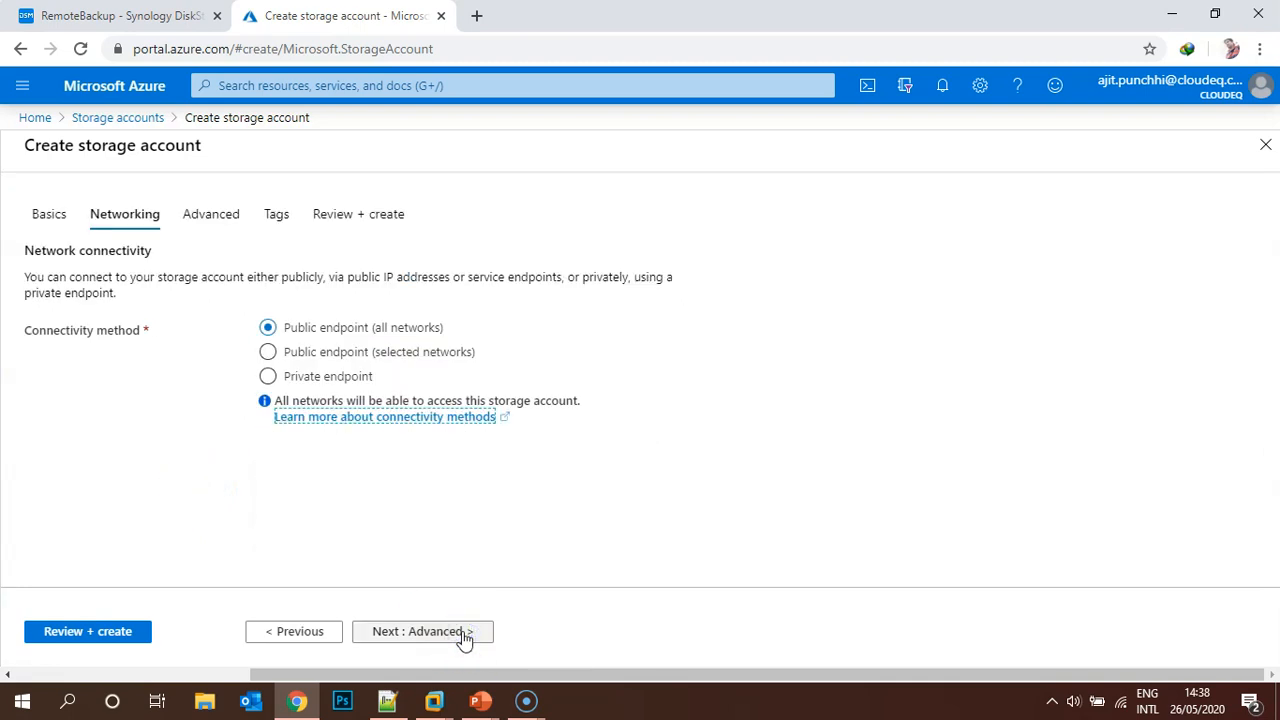
{"action": "left_click", "coordinate": [464, 638]}
{"action": "left_click", "coordinate": [455, 634]}
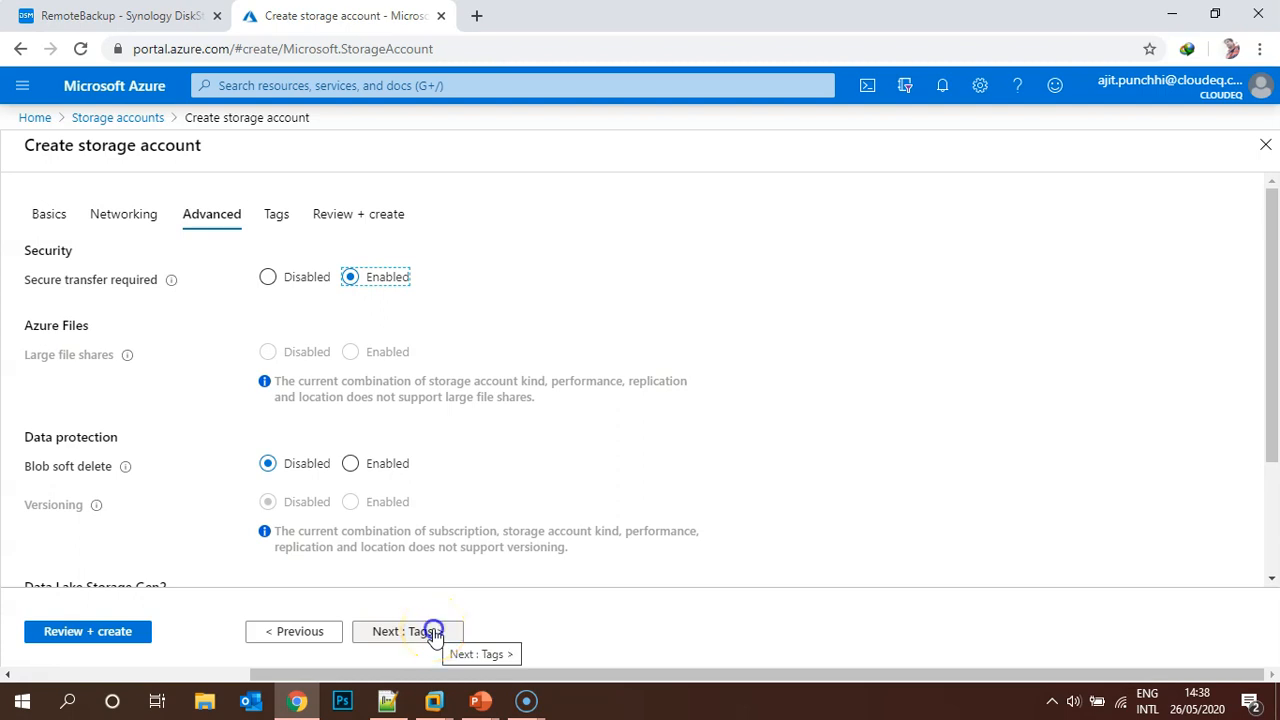
{"action": "left_click", "coordinate": [433, 633]}
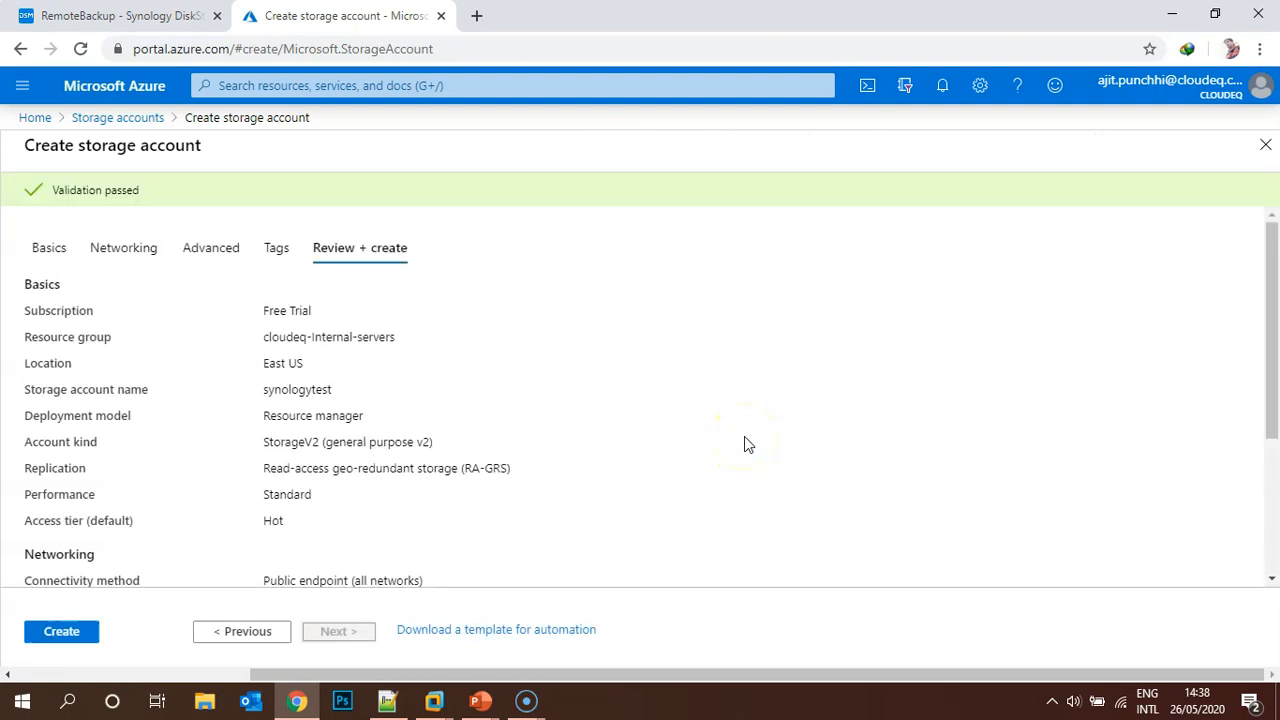
{"action": "left_click", "coordinate": [62, 632]}
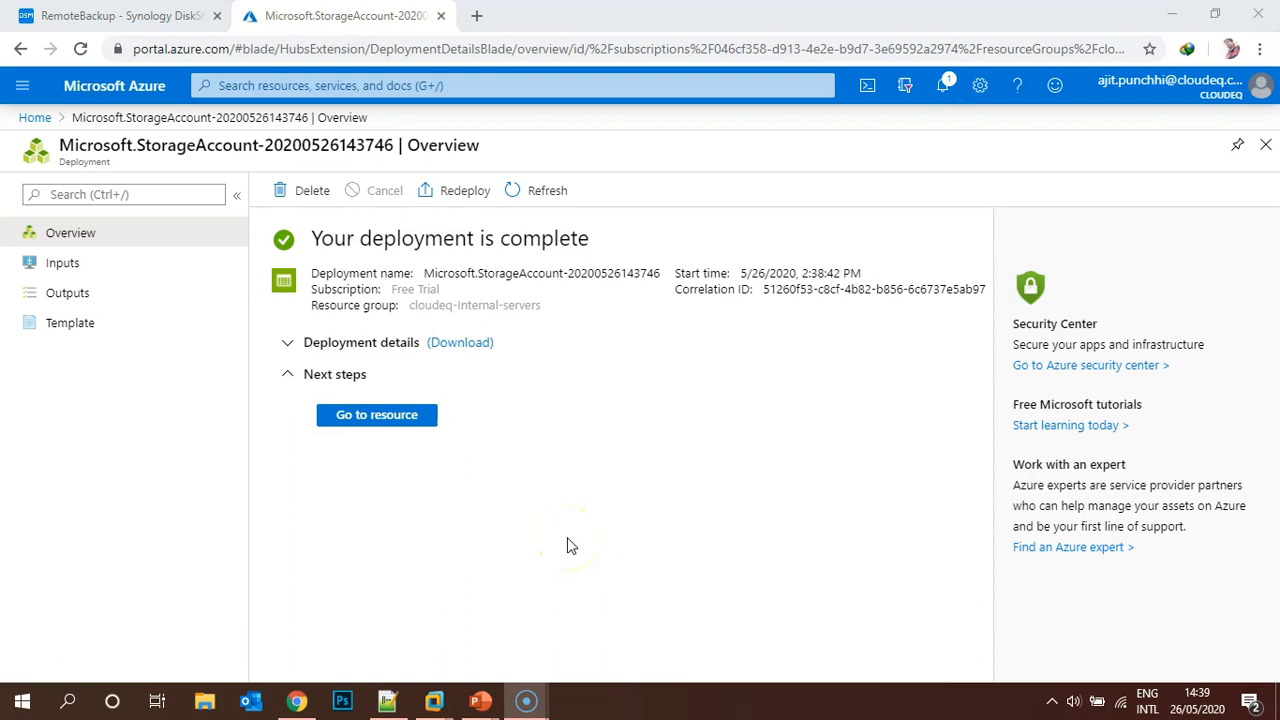
Open the newly deployed synologytest storage account and go to its containers
{"action": "left_click", "coordinate": [391, 423]}
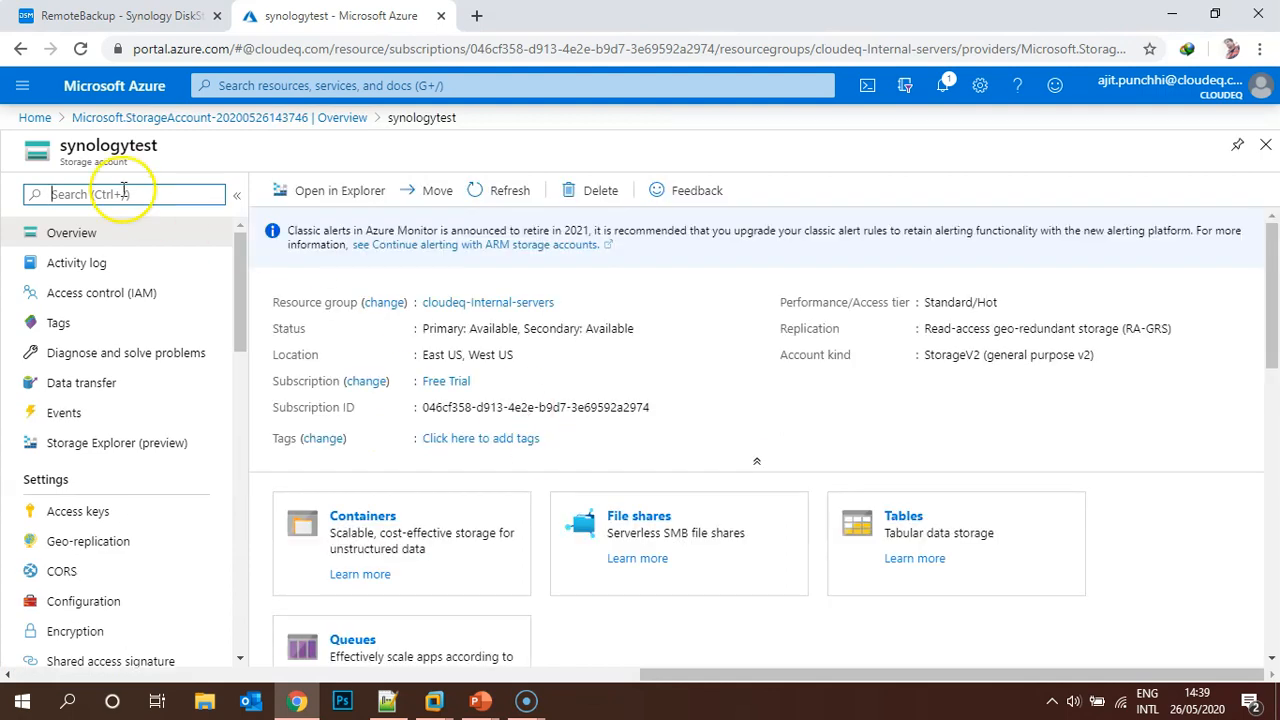
{"action": "left_click", "coordinate": [60, 145]}
{"action": "left_click_drag", "start_coordinate": [60, 145], "coordinate": [231, 163]}
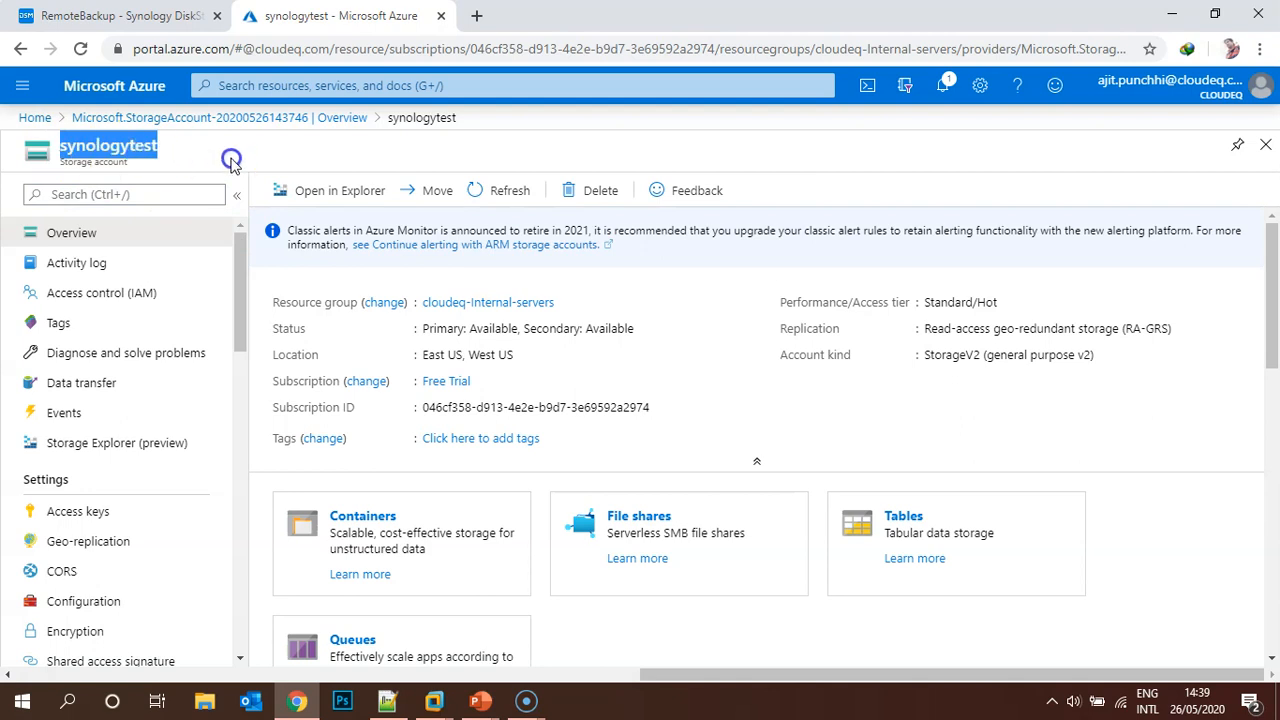
{"action": "left_click", "coordinate": [406, 519]}
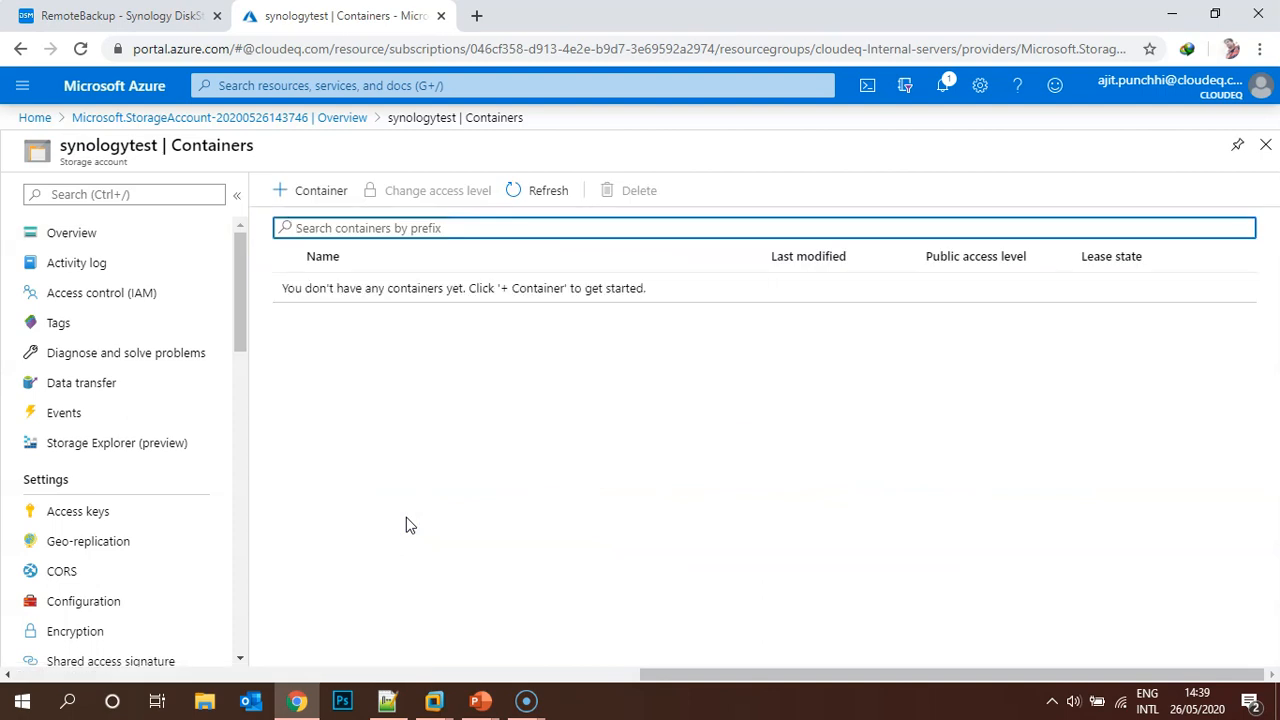
Create a container named lanbackup with private access in the synologytest storage account
{"action": "left_click", "coordinate": [314, 190]}
{"action": "type", "text": "backupo"}
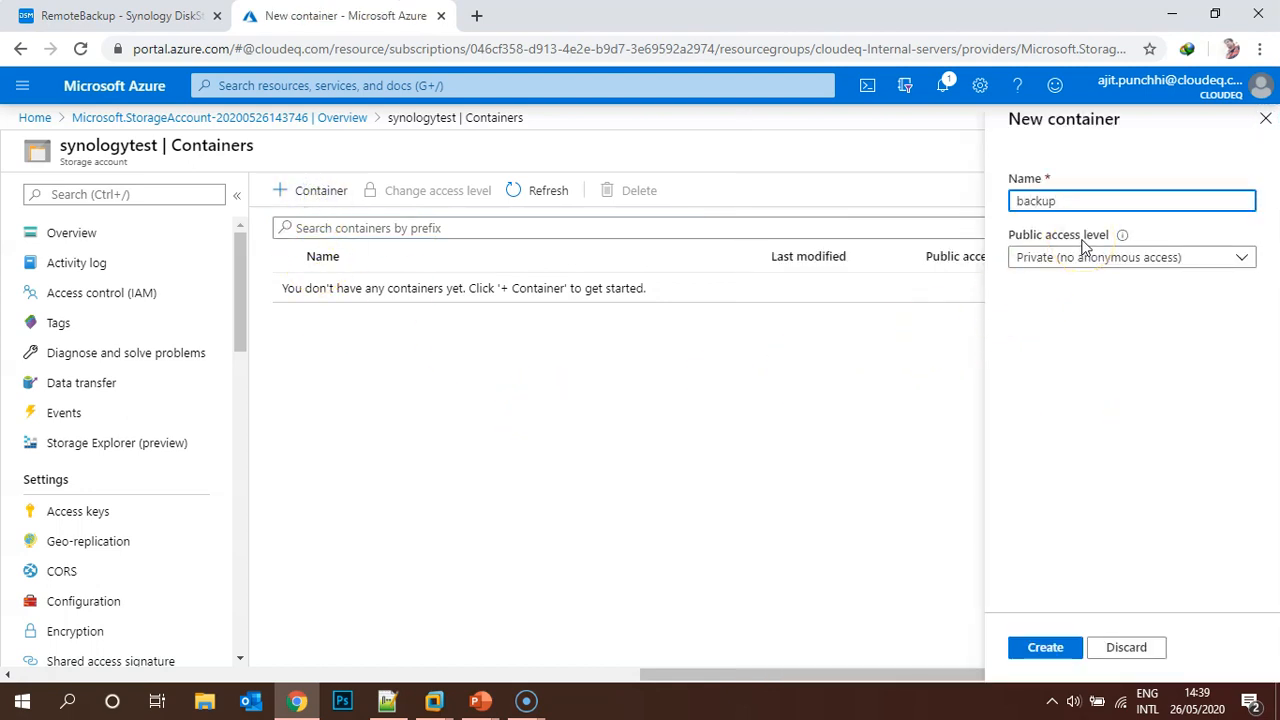
{"action": "left_click_drag", "start_coordinate": [1060, 201], "coordinate": [962, 197]}
{"action": "type", "text": "LANbackup"}
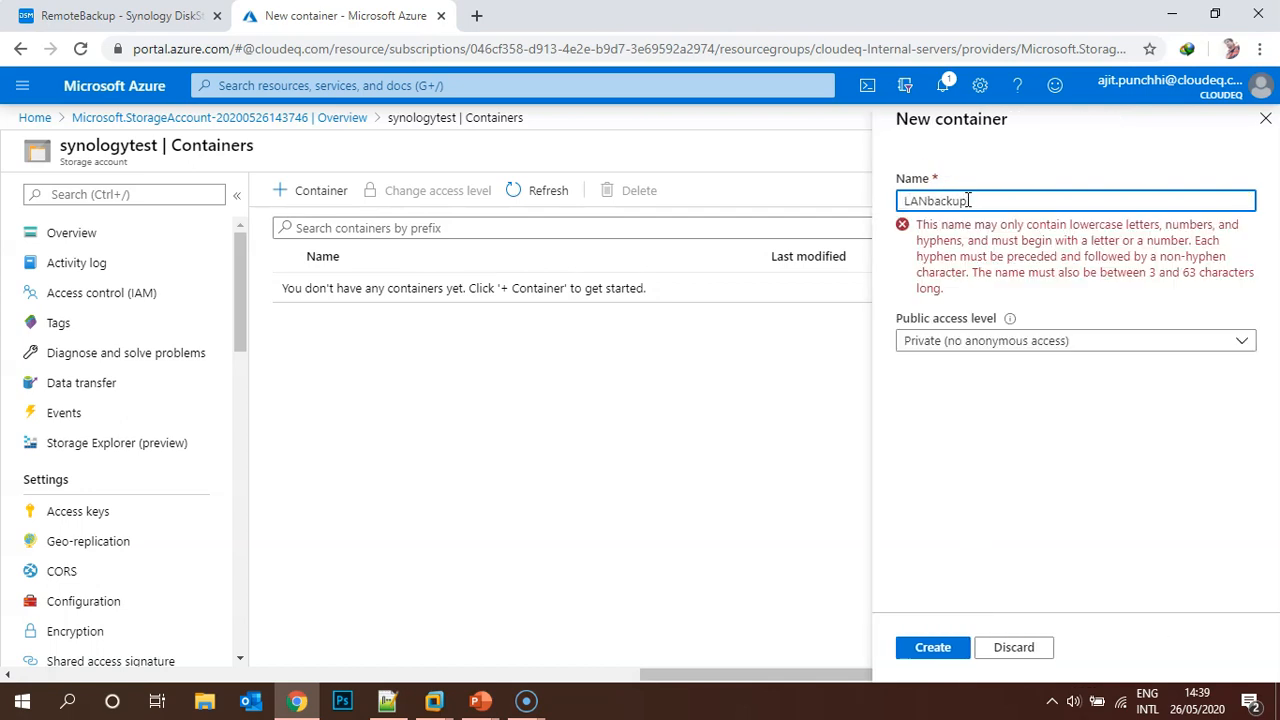
{"action": "left_click", "coordinate": [1080, 590]}
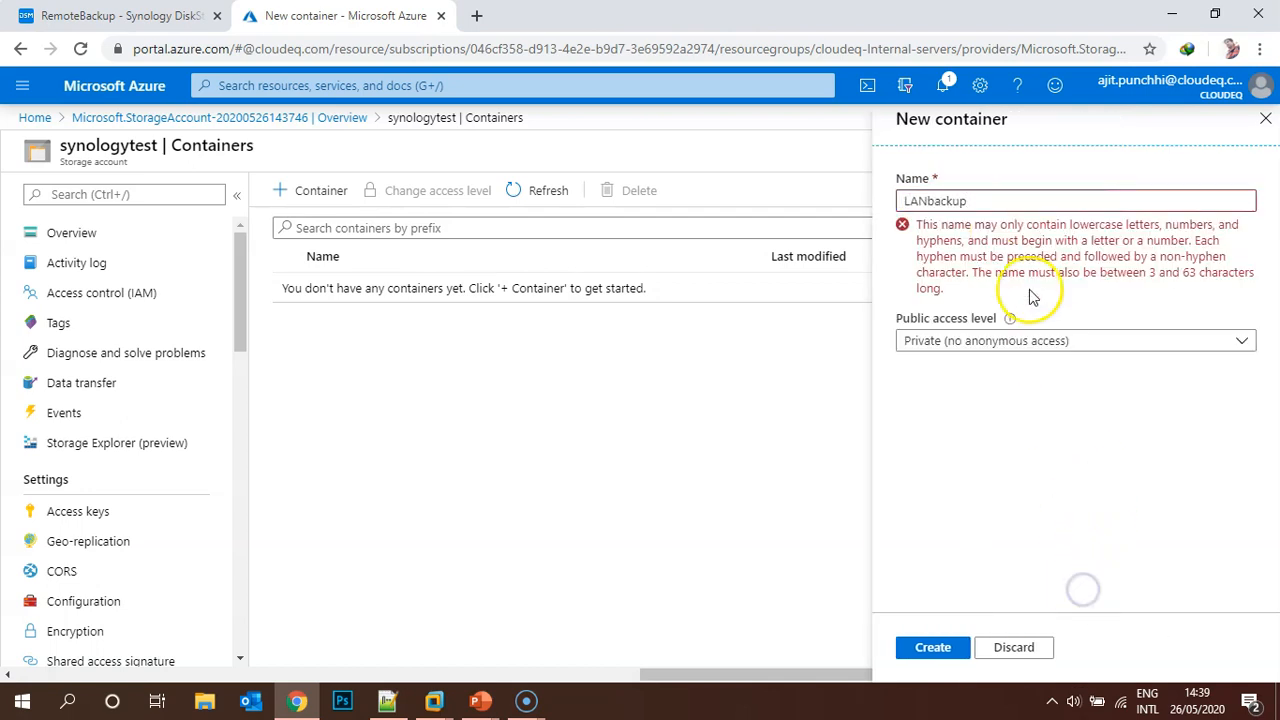
{"action": "left_click_drag", "start_coordinate": [1015, 200], "coordinate": [818, 218]}
{"action": "type", "text": "lanback"}
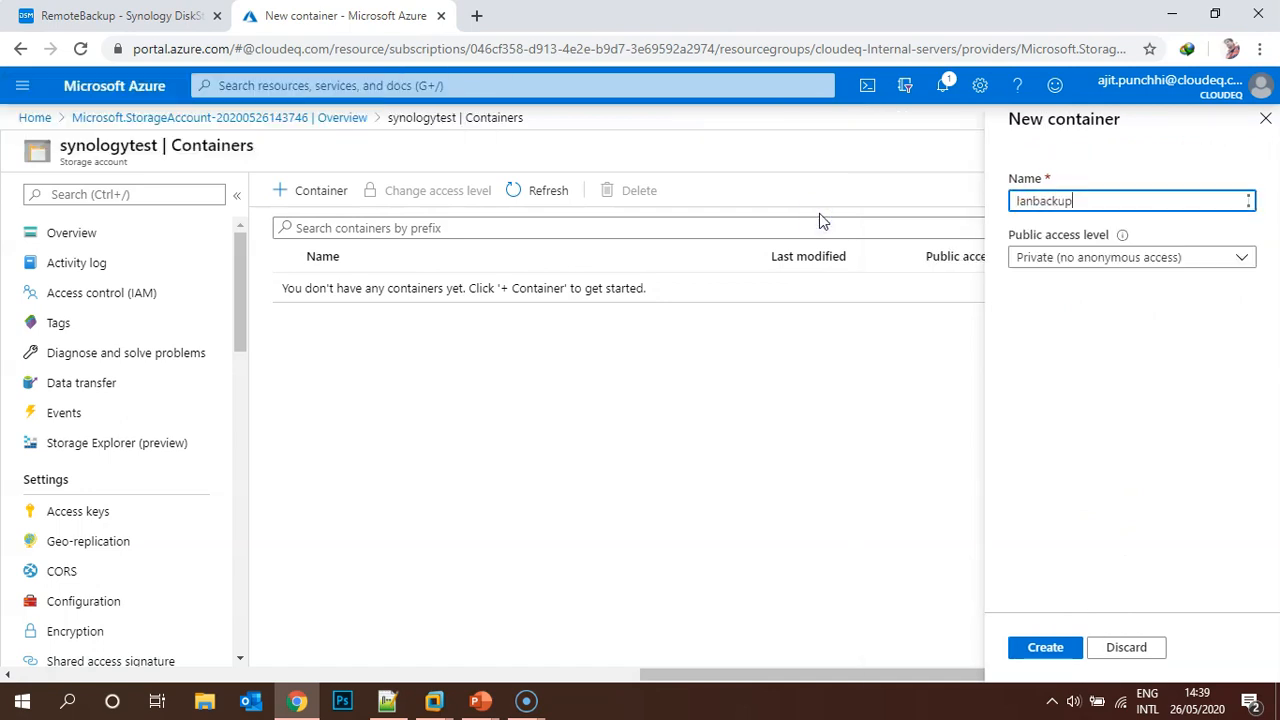
{"action": "left_click", "coordinate": [1046, 648]}
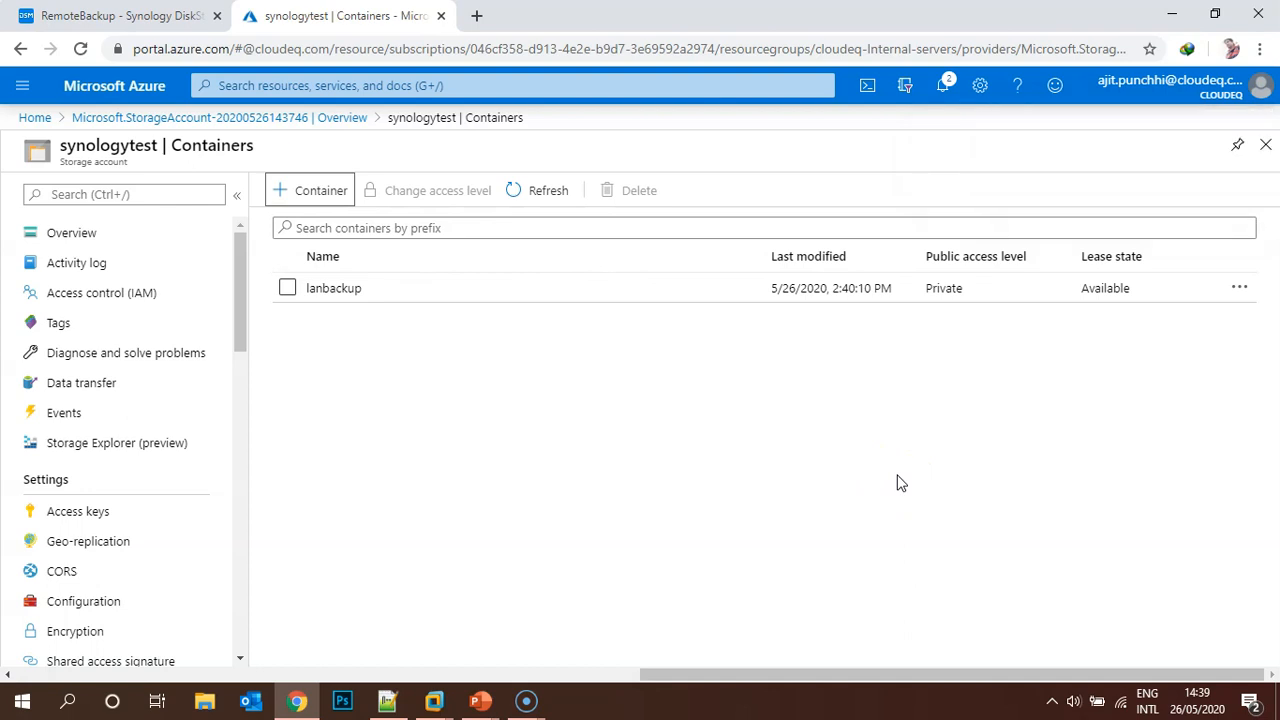
Display the access keys of the synologytest storage account
{"action": "left_click", "coordinate": [123, 510]}
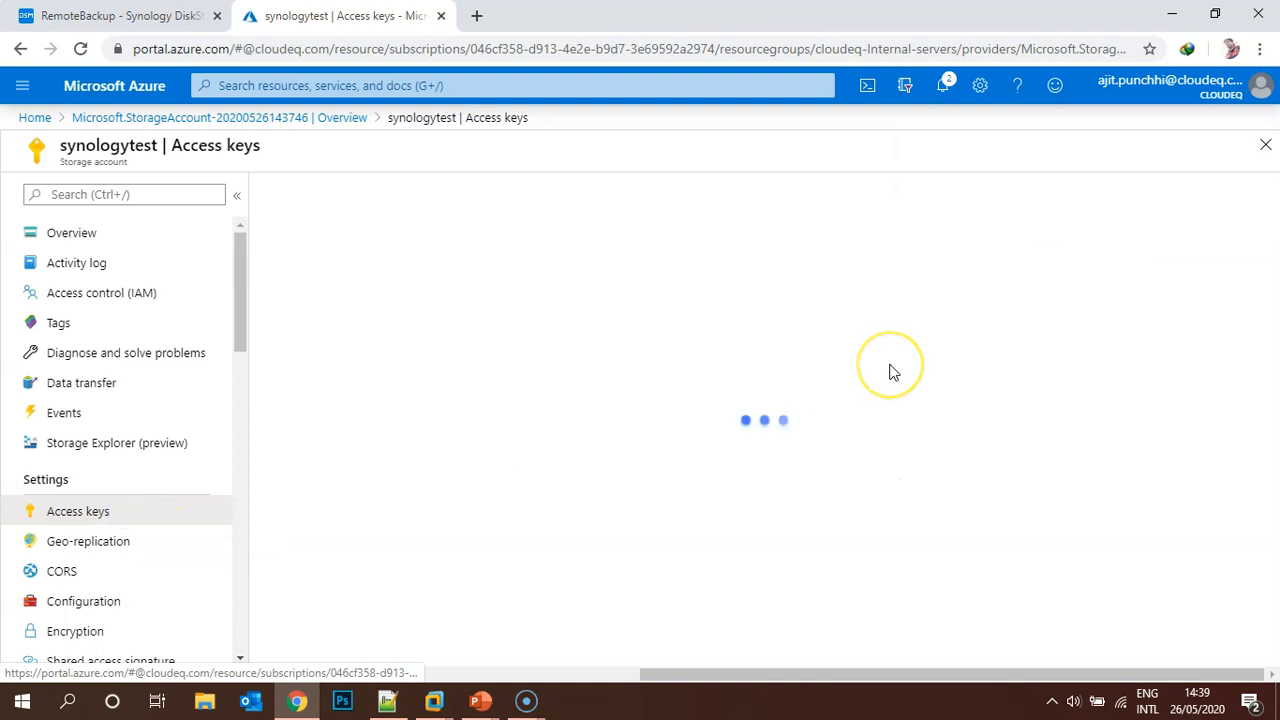
{"action": "scroll", "coordinate": [775, 427], "scroll_direction": "down", "scroll_amount": 1}
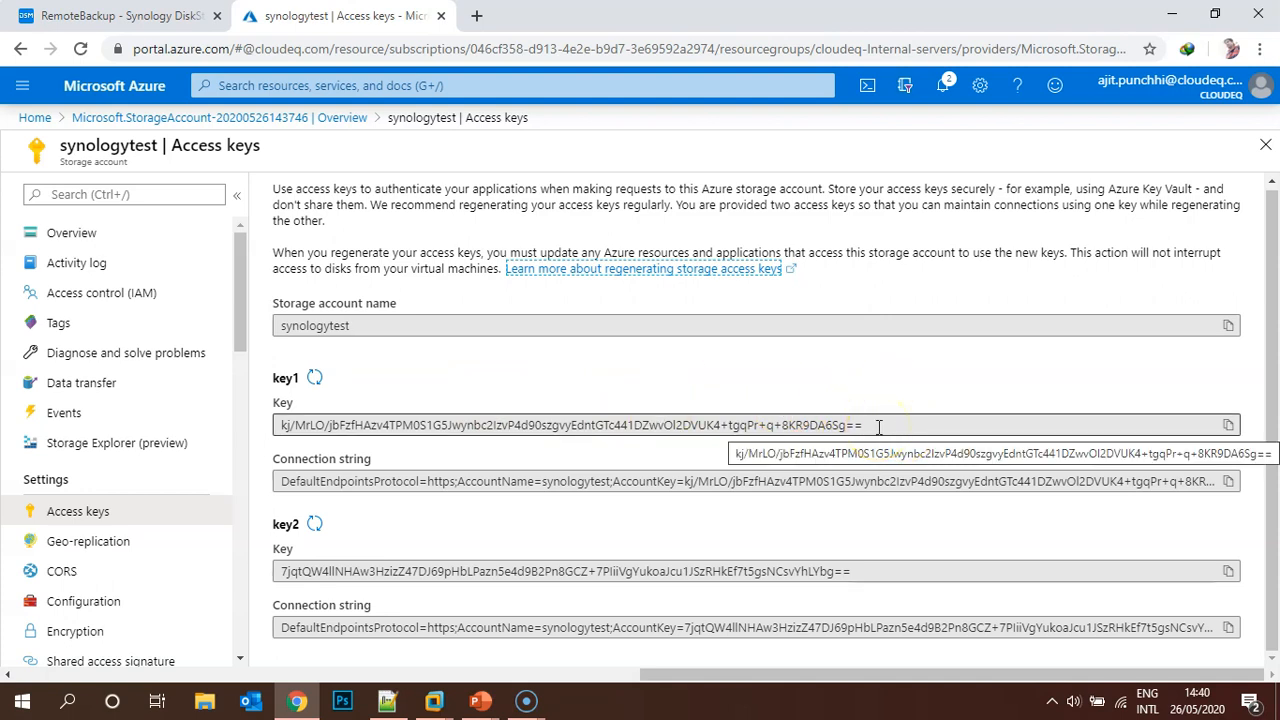
Switch to Synology DSM and start a new data backup task in Hyper Backup
{"action": "left_click", "coordinate": [132, 15]}
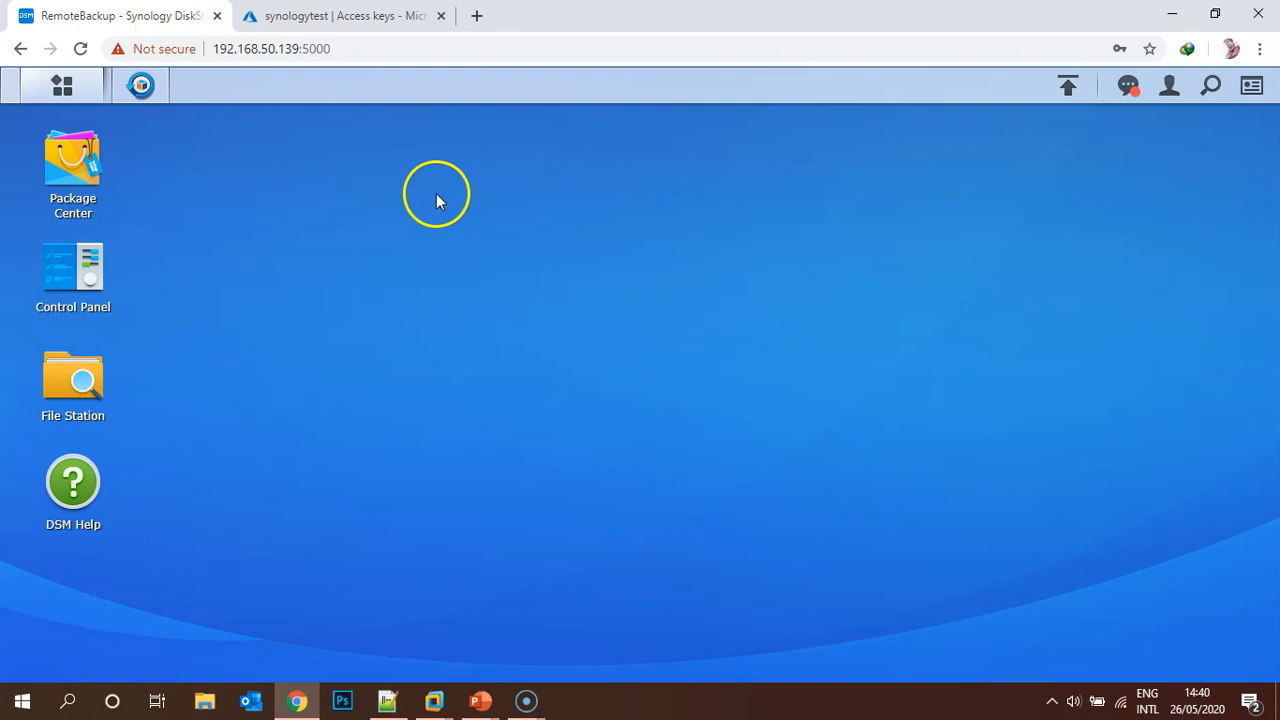
{"action": "left_click", "coordinate": [55, 90]}
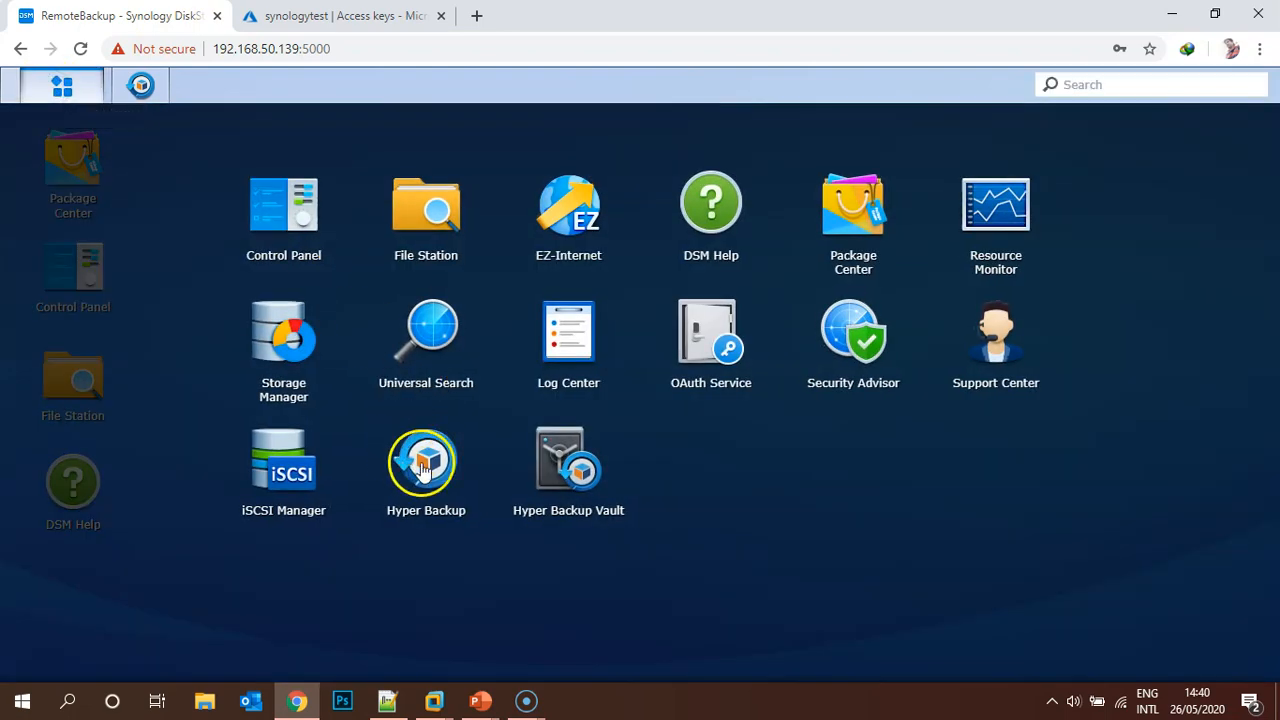
{"action": "left_click", "coordinate": [421, 460]}
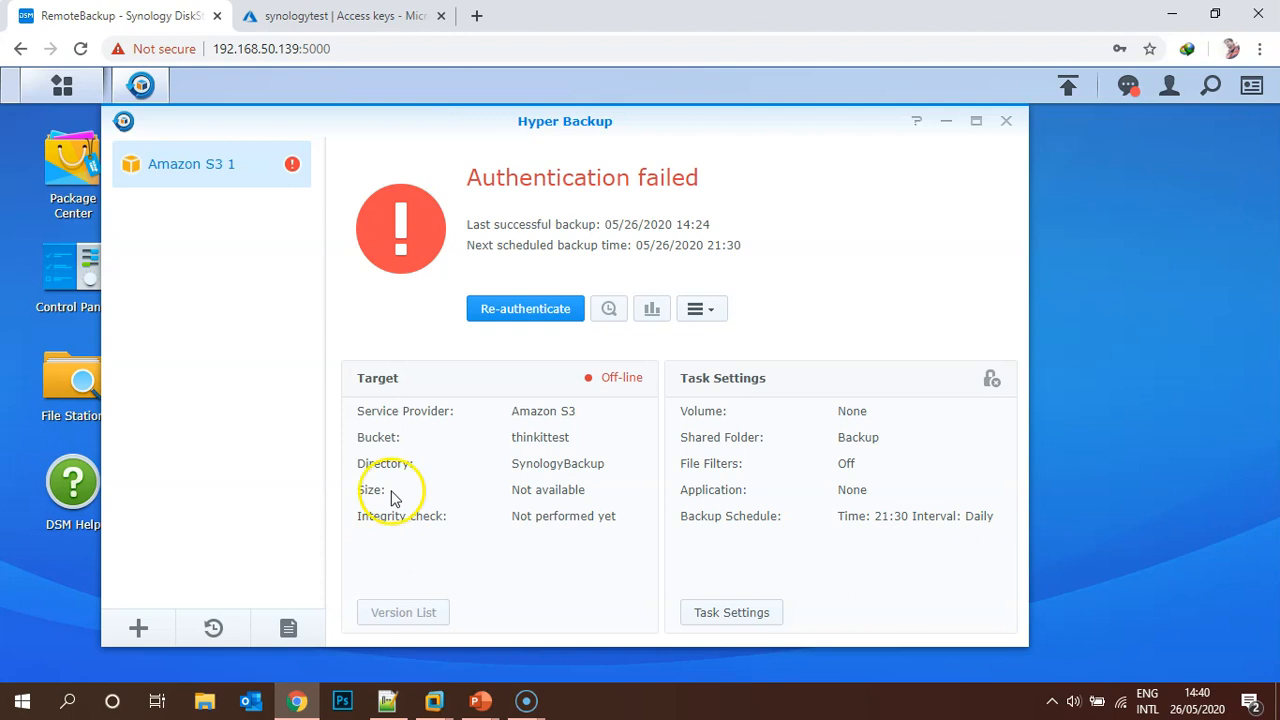
{"action": "left_click", "coordinate": [138, 628]}
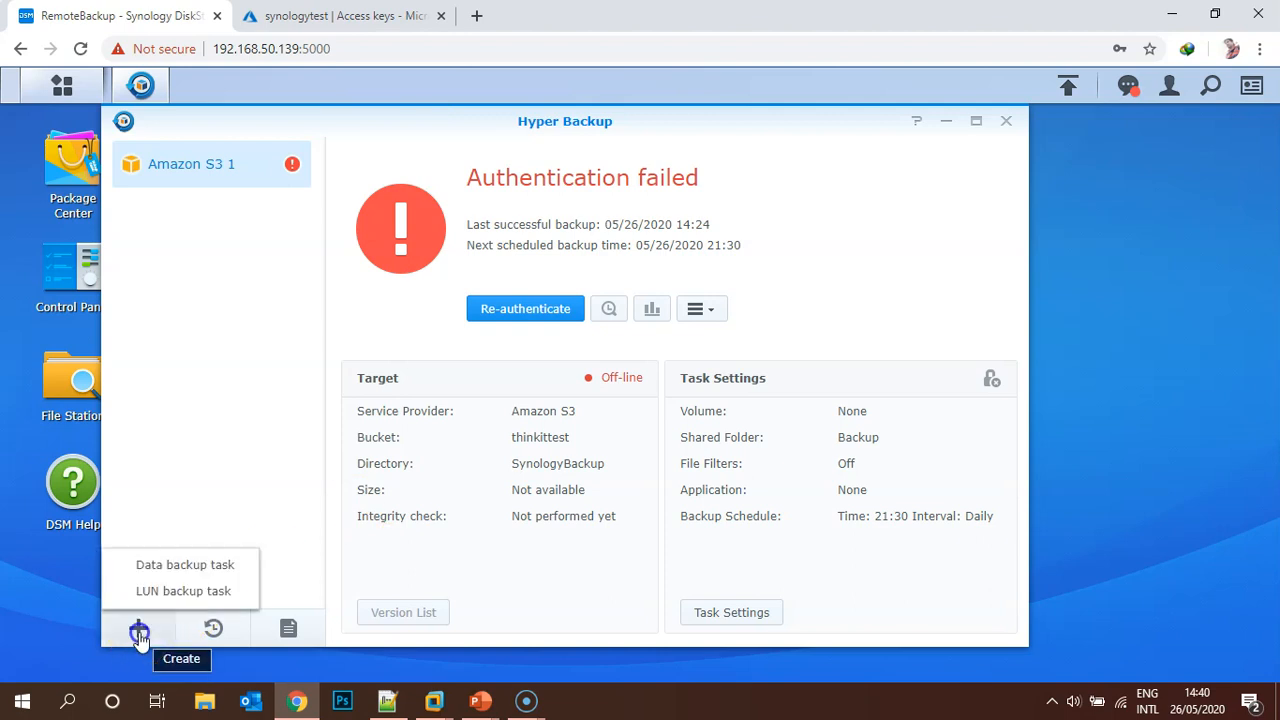
{"action": "left_click", "coordinate": [157, 564]}
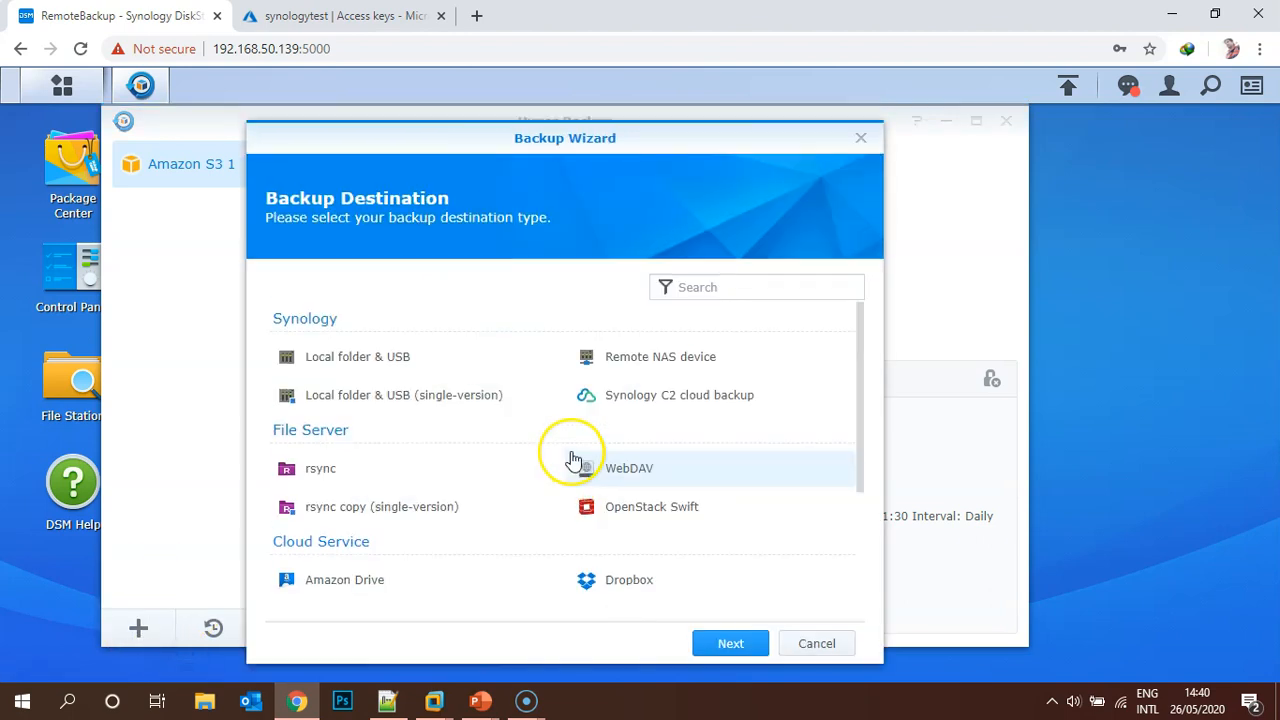
Choose Microsoft Azure as the backup destination type and continue to the destination settings
{"action": "scroll", "coordinate": [560, 460], "scroll_direction": "down", "scroll_amount": 4}
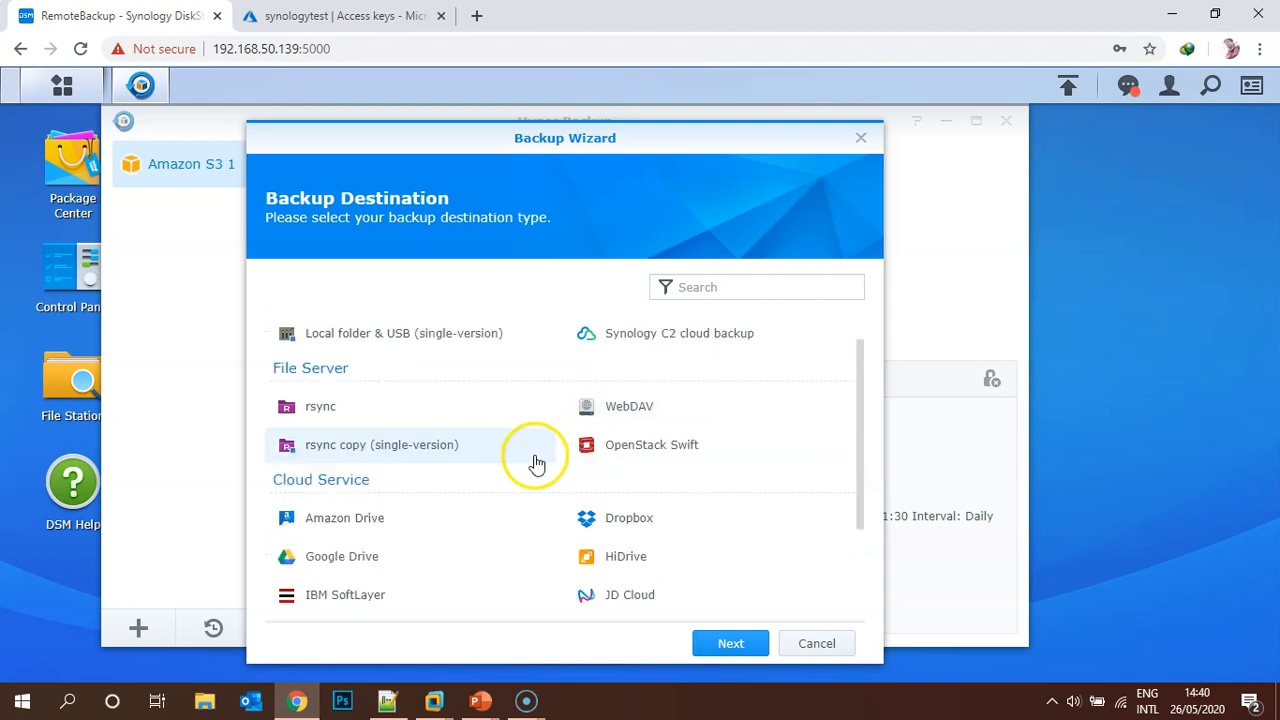
{"action": "left_click", "coordinate": [386, 520]}
{"action": "left_click", "coordinate": [412, 524]}
{"action": "left_click", "coordinate": [736, 645]}
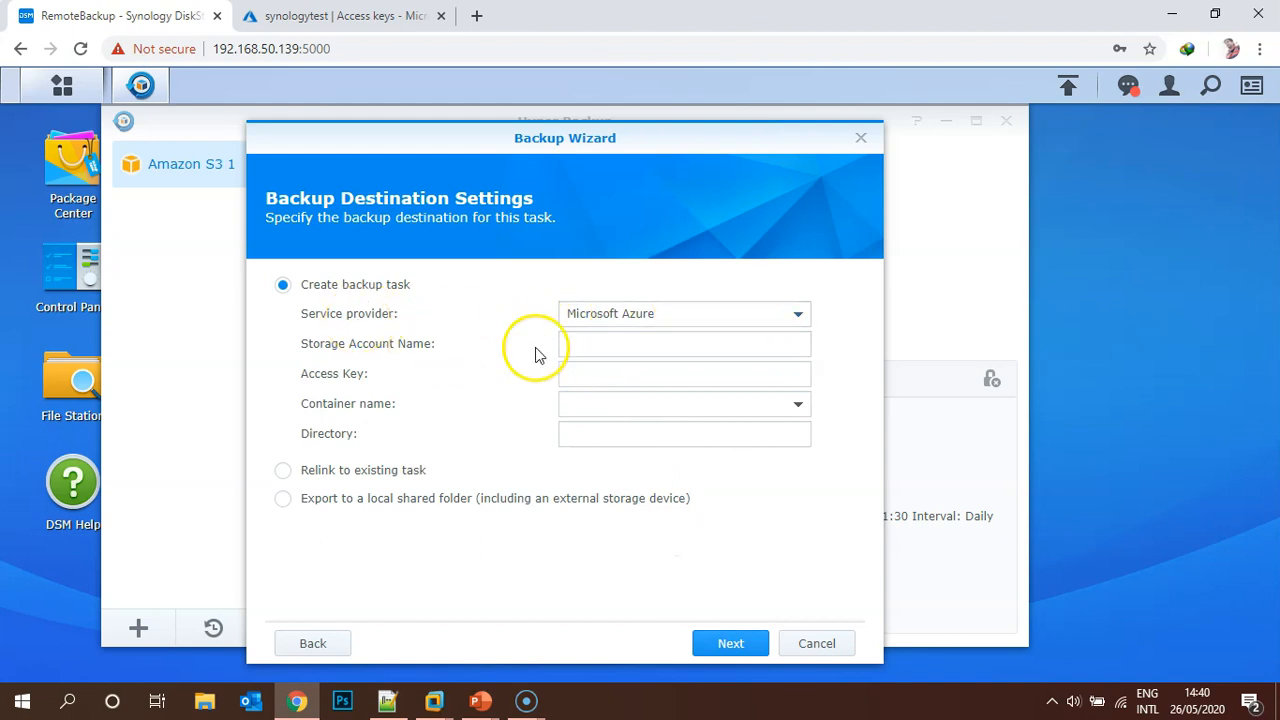
Enter synologytest as the storage account name for the backup destination
{"action": "left_click", "coordinate": [582, 343]}
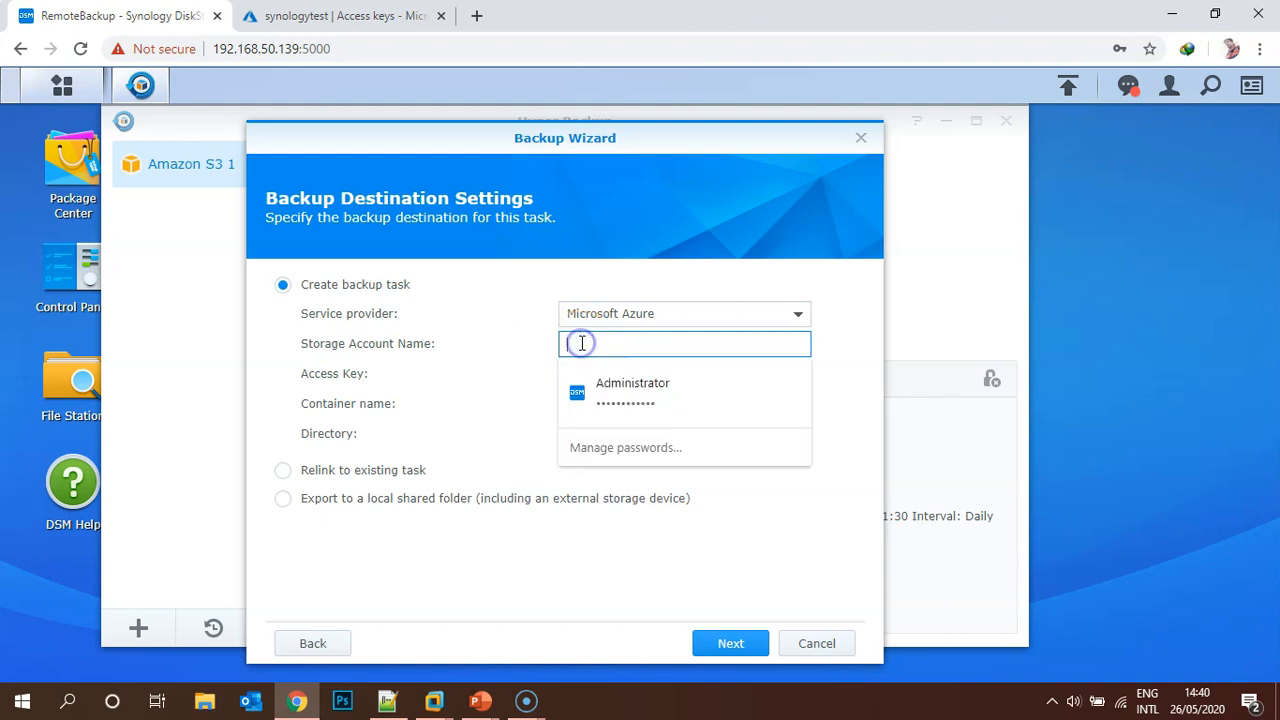
{"action": "type", "text": "synologytest"}
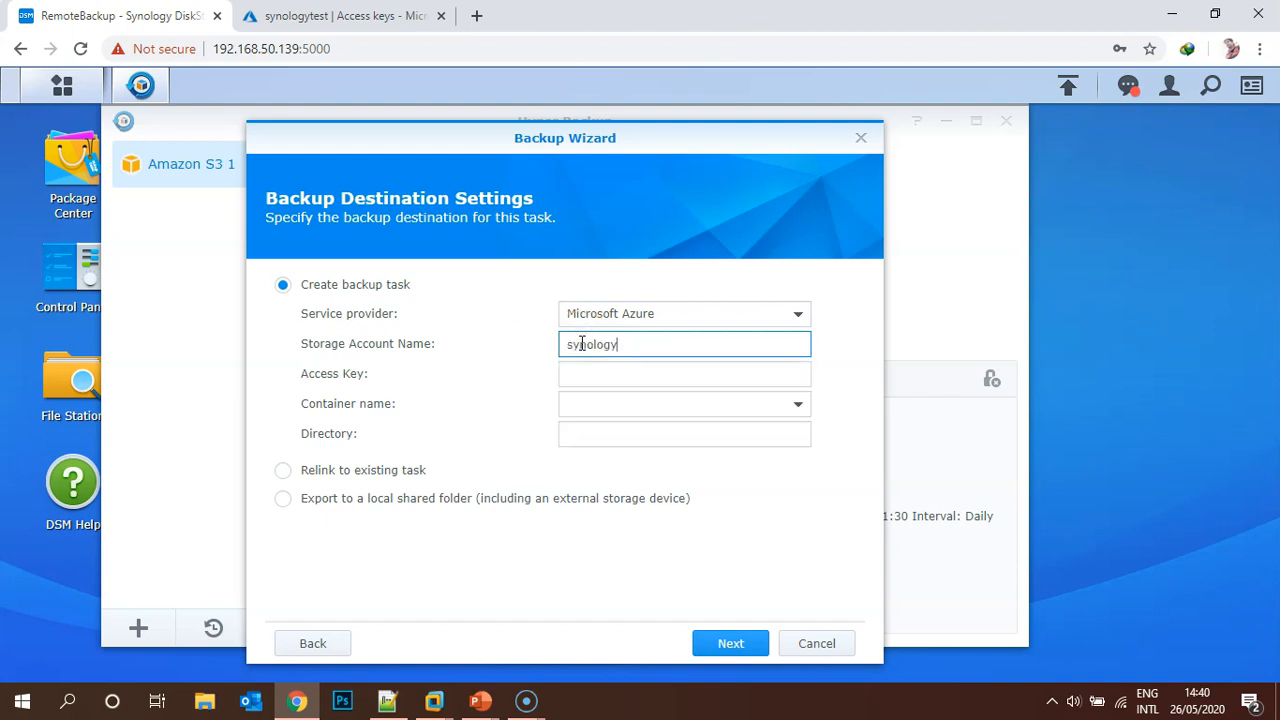
{"action": "key", "text": "Tab"}
Copy the key1 access key from the Azure portal and paste it as the backup task's access key
{"action": "left_click", "coordinate": [332, 16]}
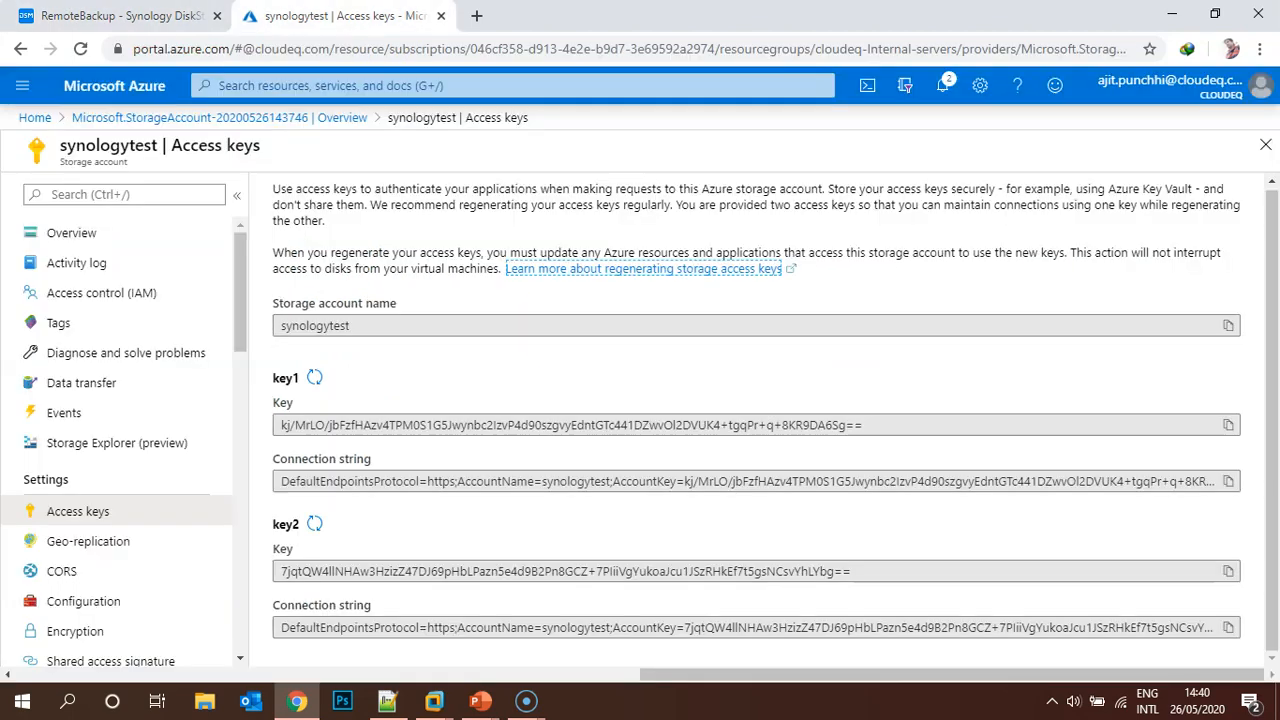
{"action": "left_click", "coordinate": [1230, 426]}
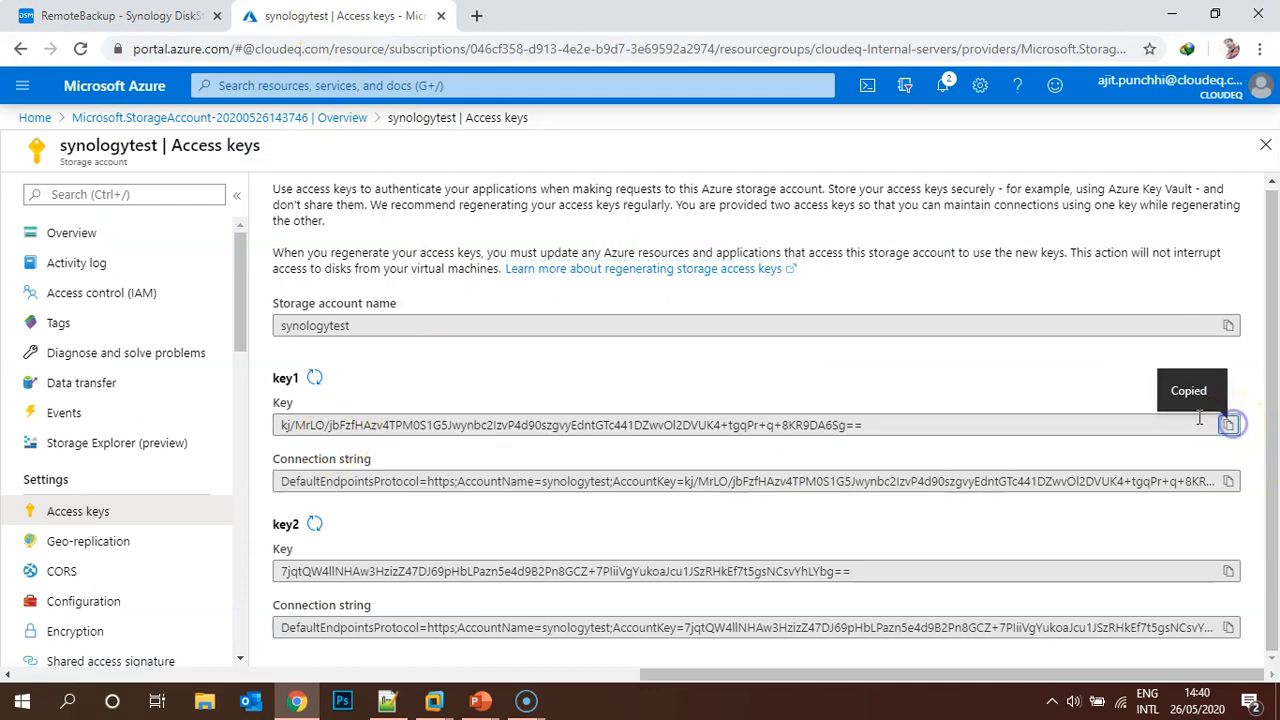
{"action": "left_click", "coordinate": [120, 16]}
{"action": "left_click", "coordinate": [606, 374]}
{"action": "key", "text": "ctrl+a"}
{"action": "key", "text": "ctrl+v"}
Select lanbackup as the container for the backup destination
{"action": "left_click", "coordinate": [593, 403]}
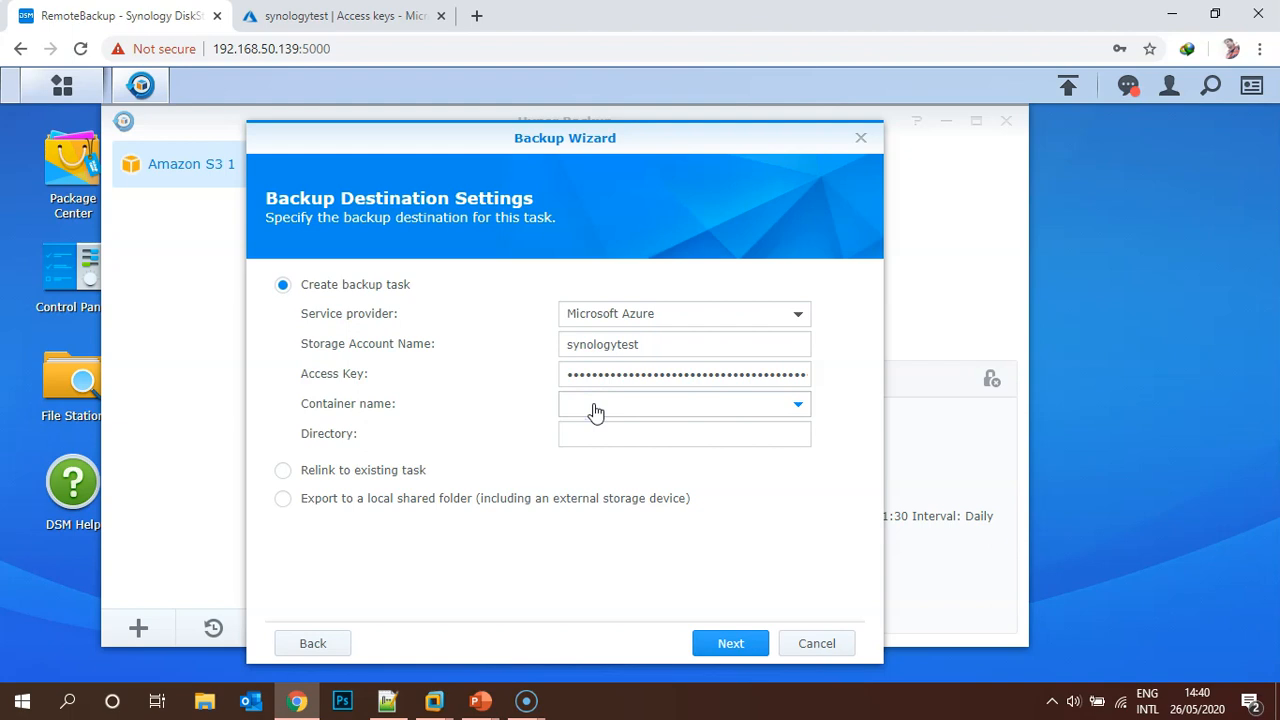
{"action": "left_click", "coordinate": [593, 403]}
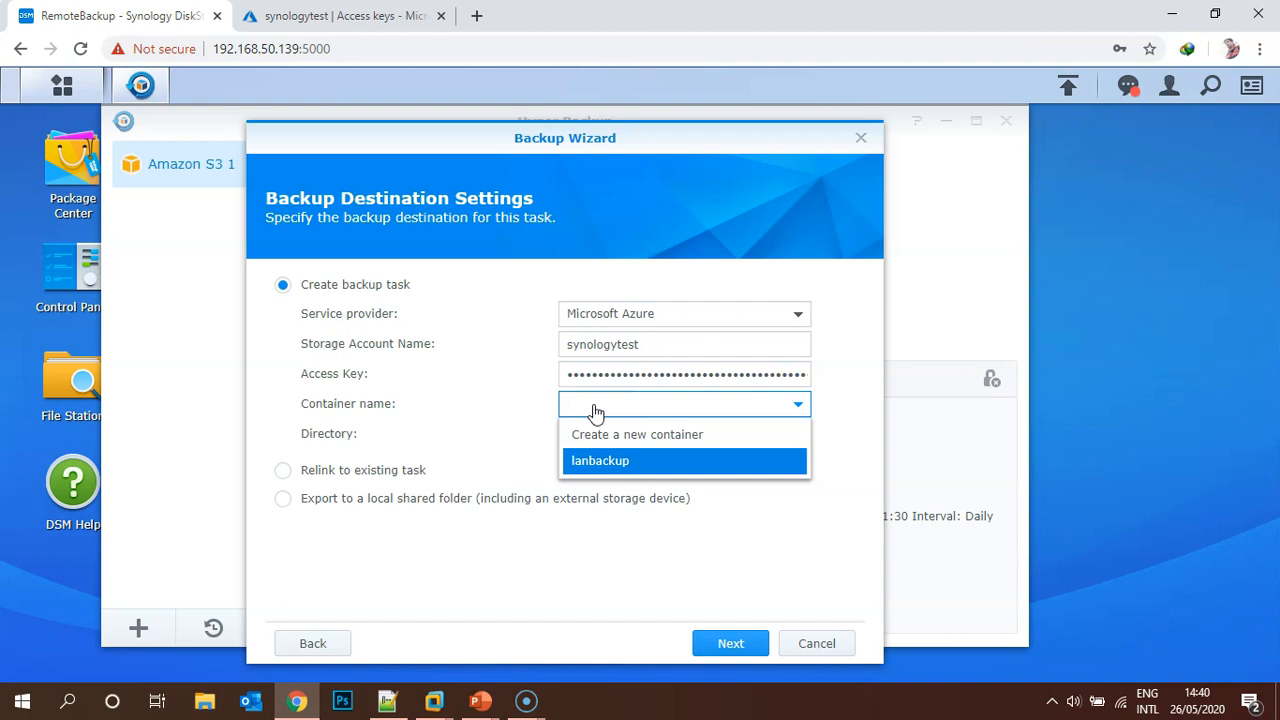
{"action": "left_click", "coordinate": [618, 462]}
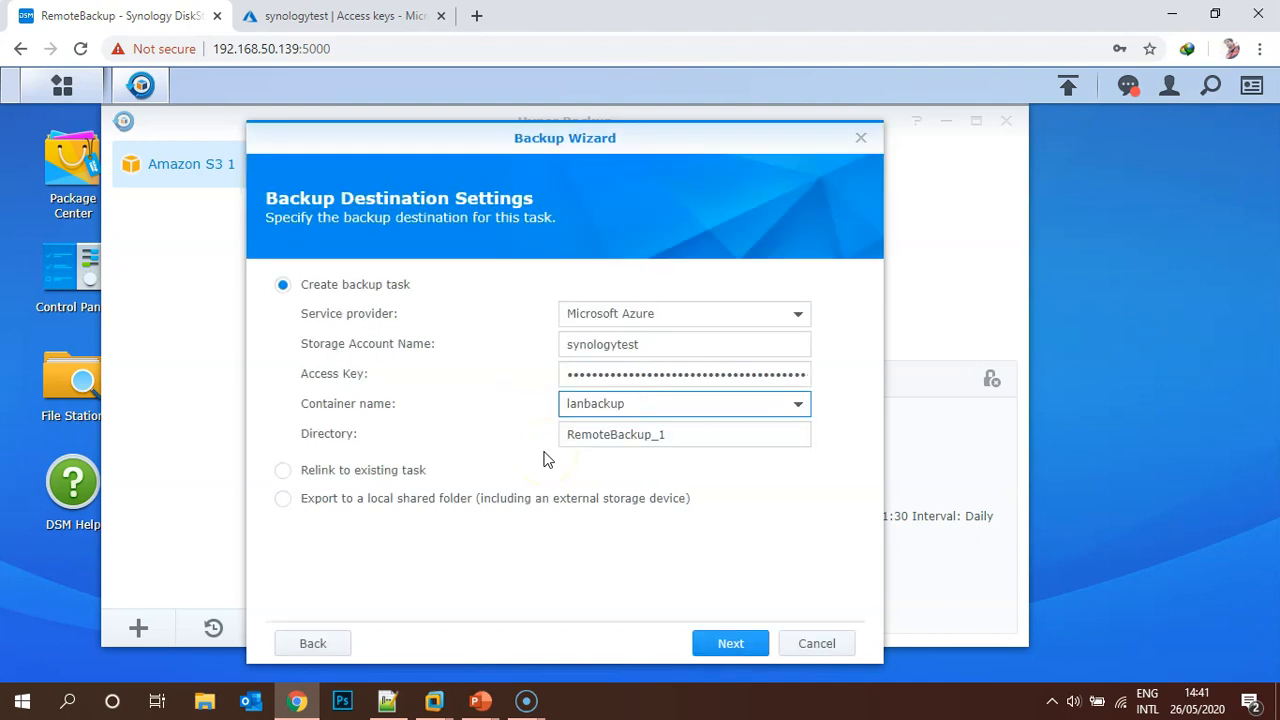
Accept the destination settings and select Volume 1 with its Backup shared folder as the data to back up
{"action": "left_click", "coordinate": [718, 641]}
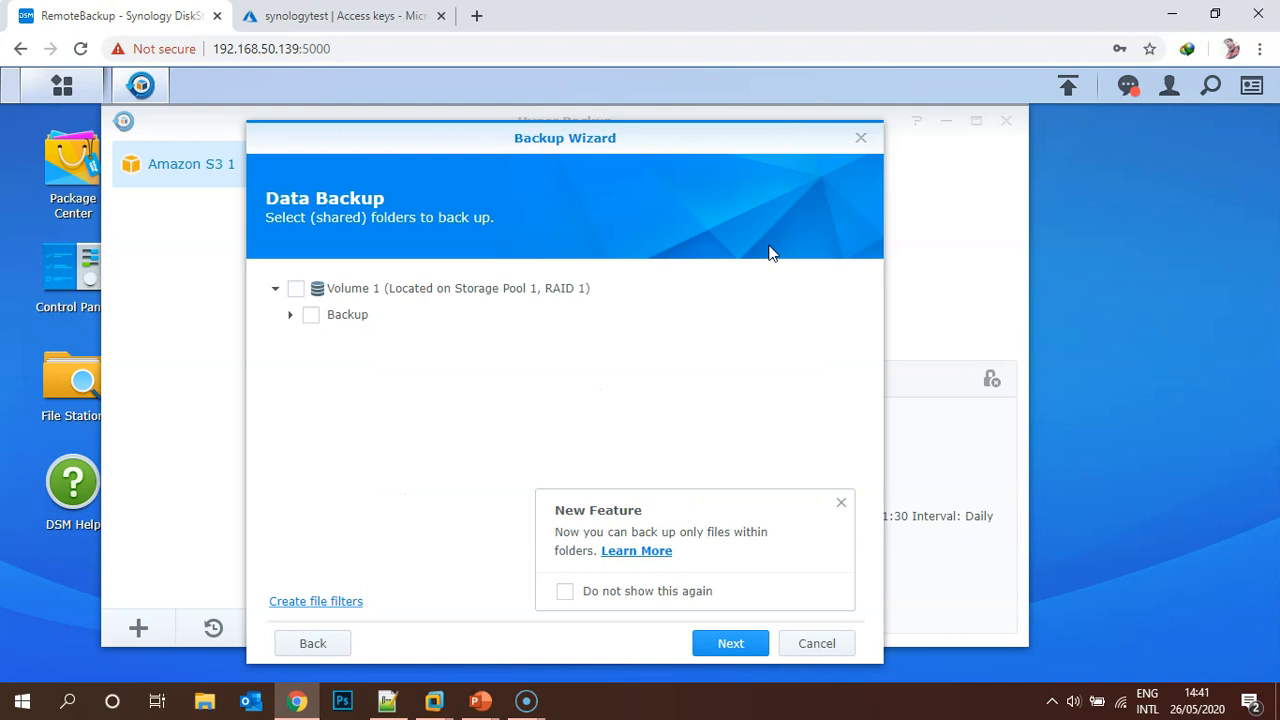
{"action": "left_click", "coordinate": [670, 405]}
{"action": "left_click", "coordinate": [298, 290]}
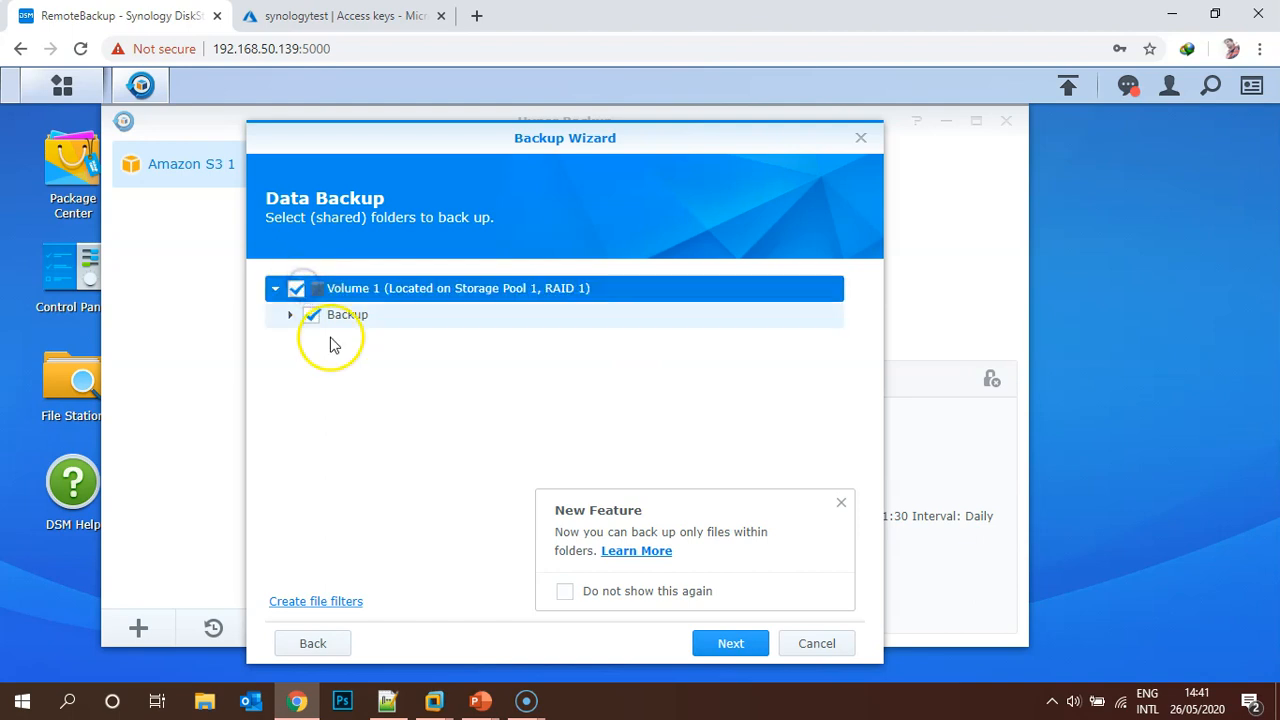
{"action": "left_click", "coordinate": [728, 643]}
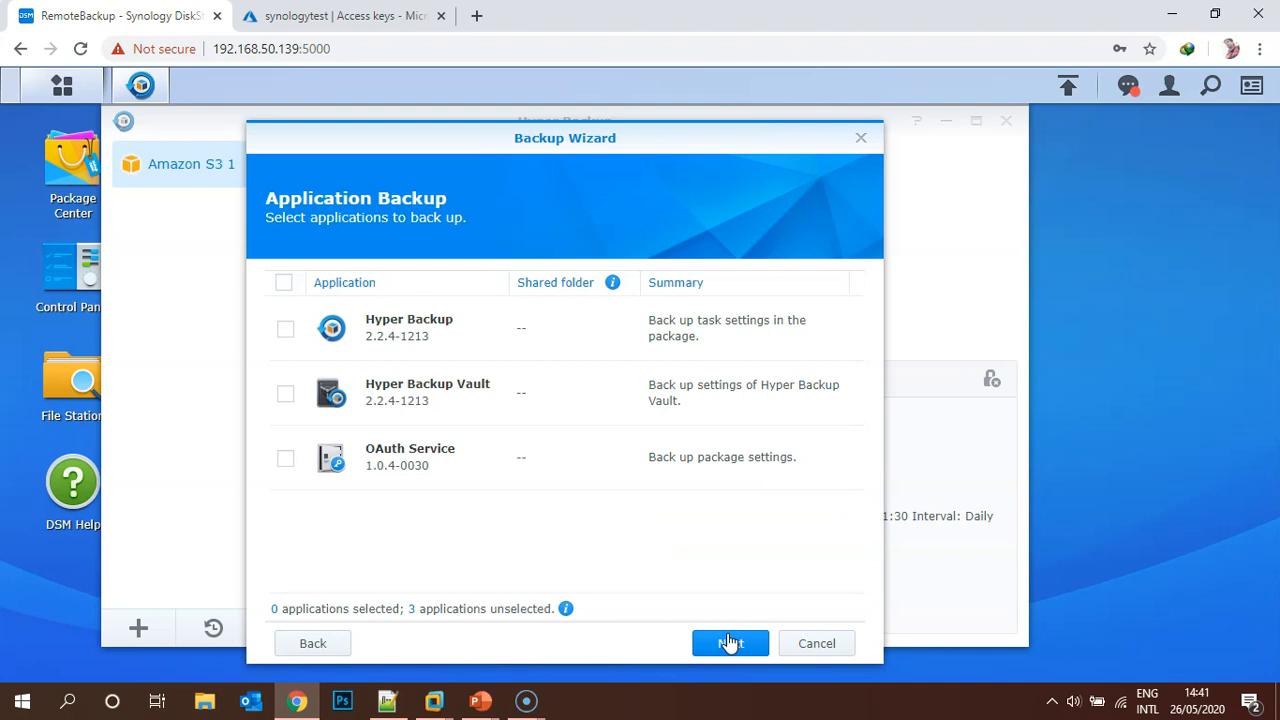
Create the task with no applications, the default backup settings and rotation disabled, and start the backup immediately
{"action": "left_click", "coordinate": [730, 643]}
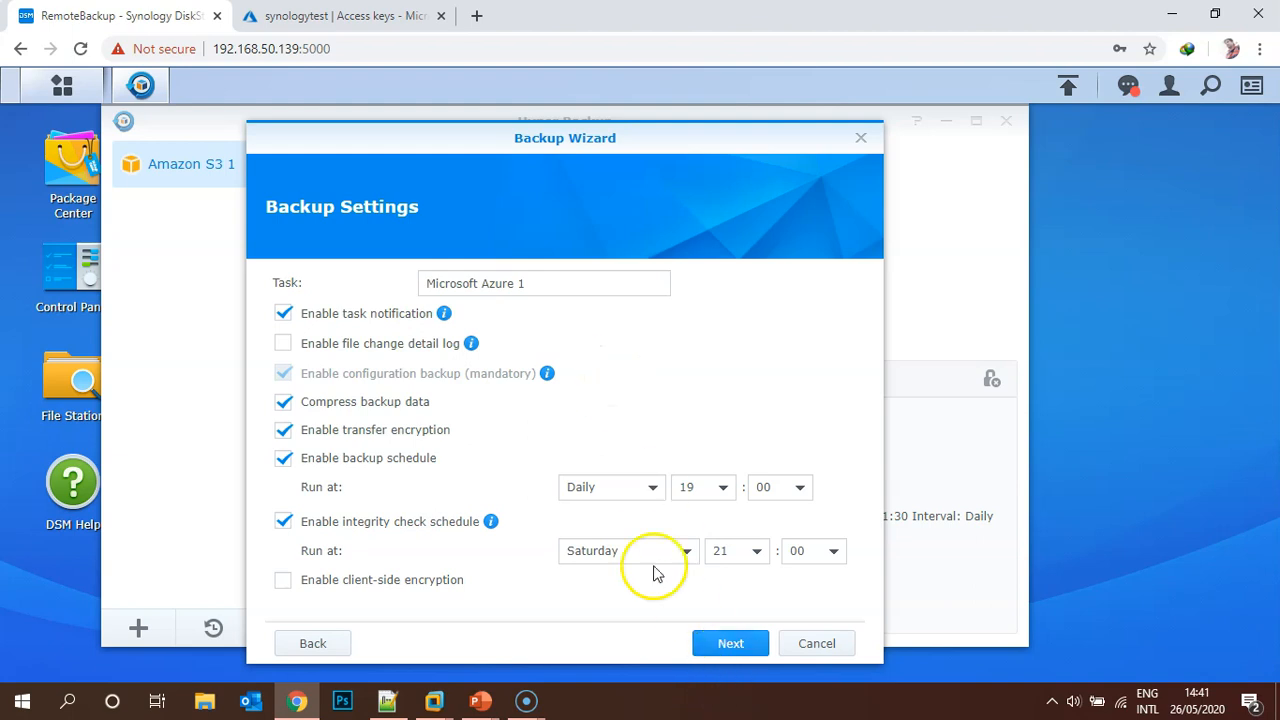
{"action": "left_click", "coordinate": [750, 648]}
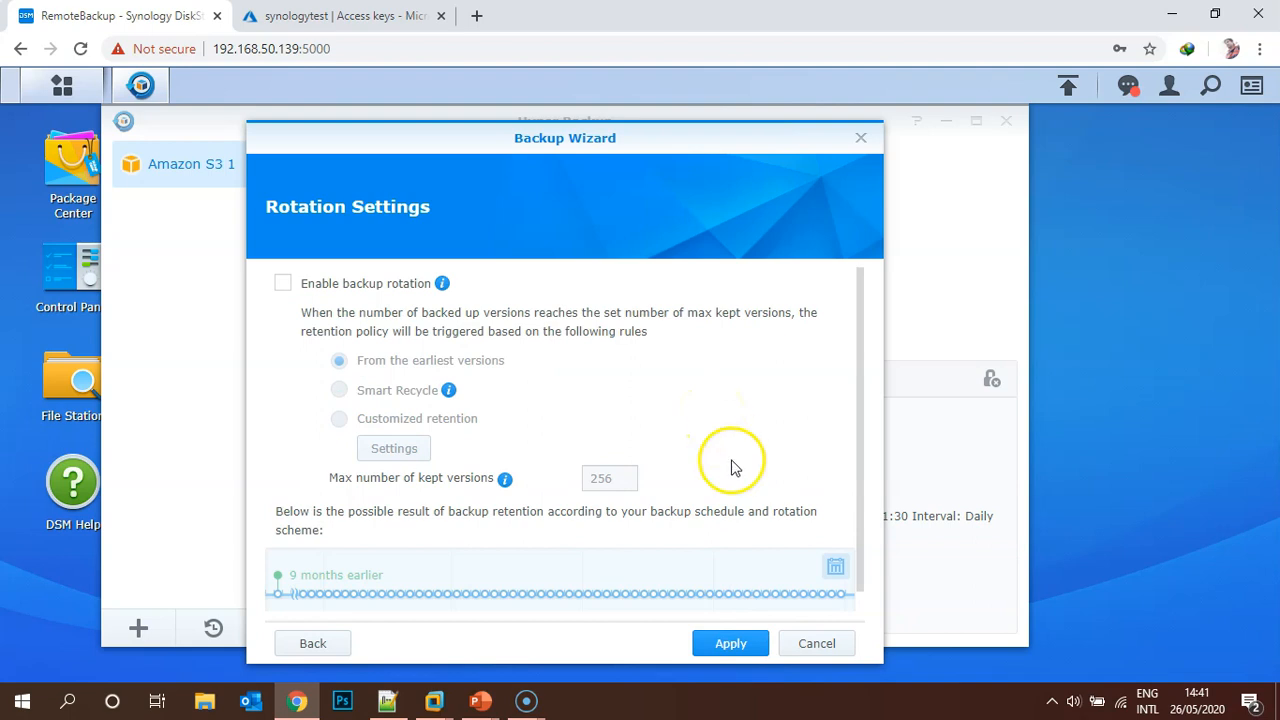
{"action": "left_click", "coordinate": [730, 646]}
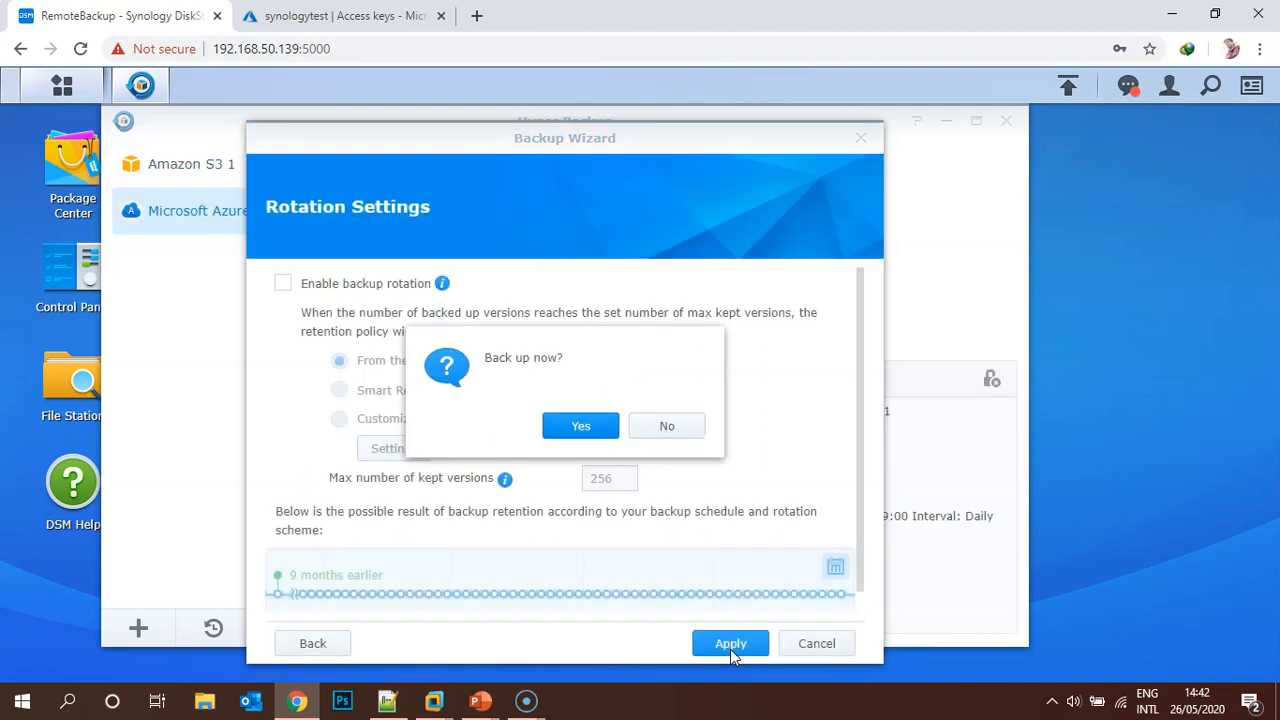
{"action": "left_click", "coordinate": [578, 428]}
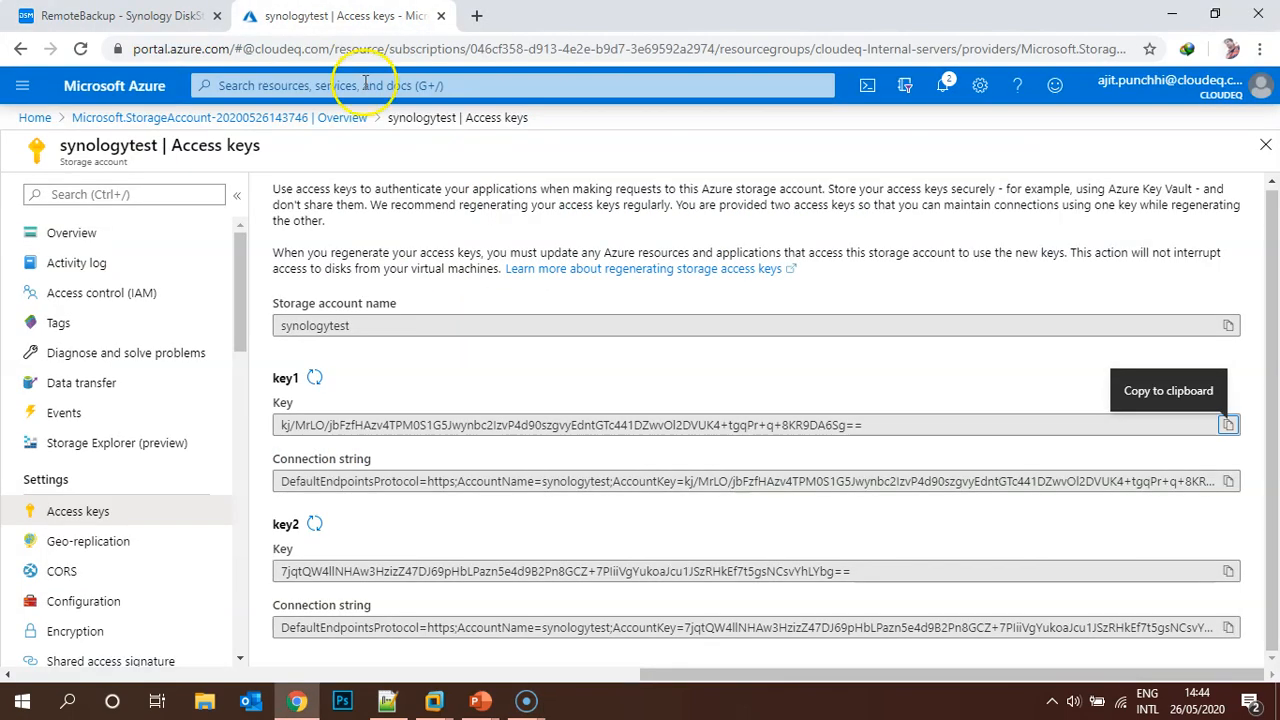
Switch to the Azure portal, examine the contents of synologytest's lanbackup container, and return to Hyper Backup to check the task
{"action": "left_click", "coordinate": [345, 16]}
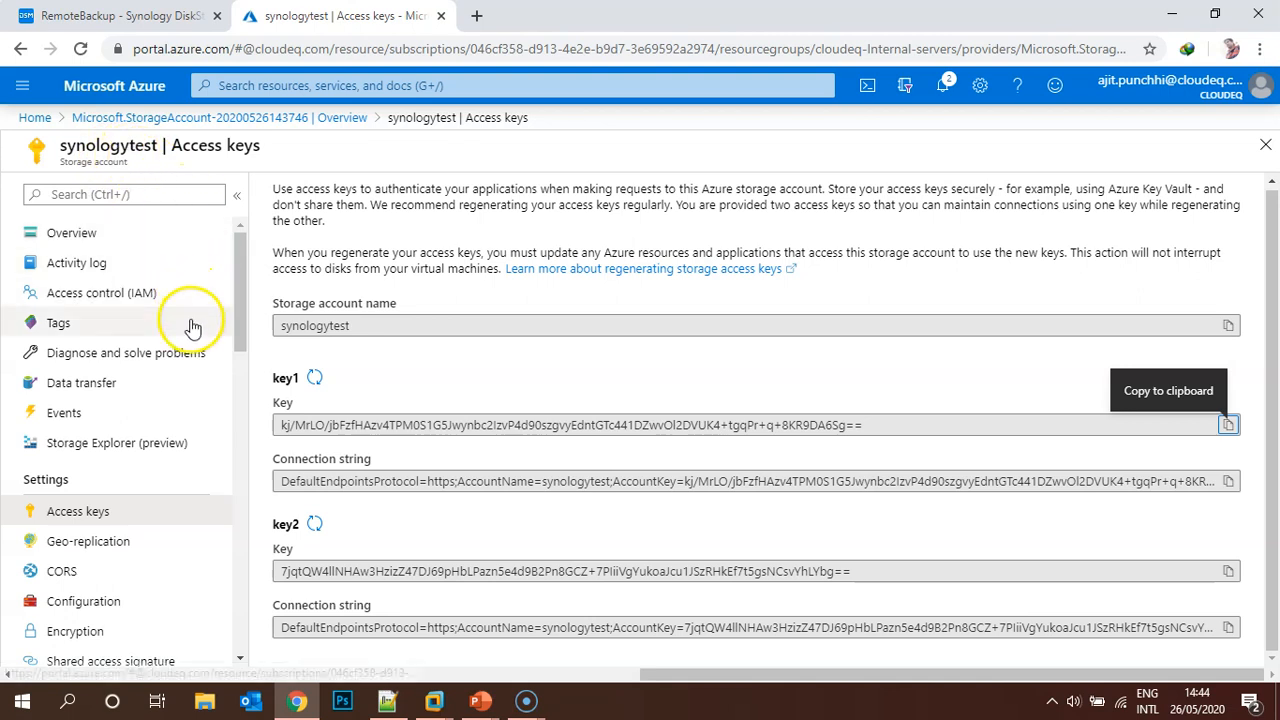
{"action": "left_click", "coordinate": [133, 238]}
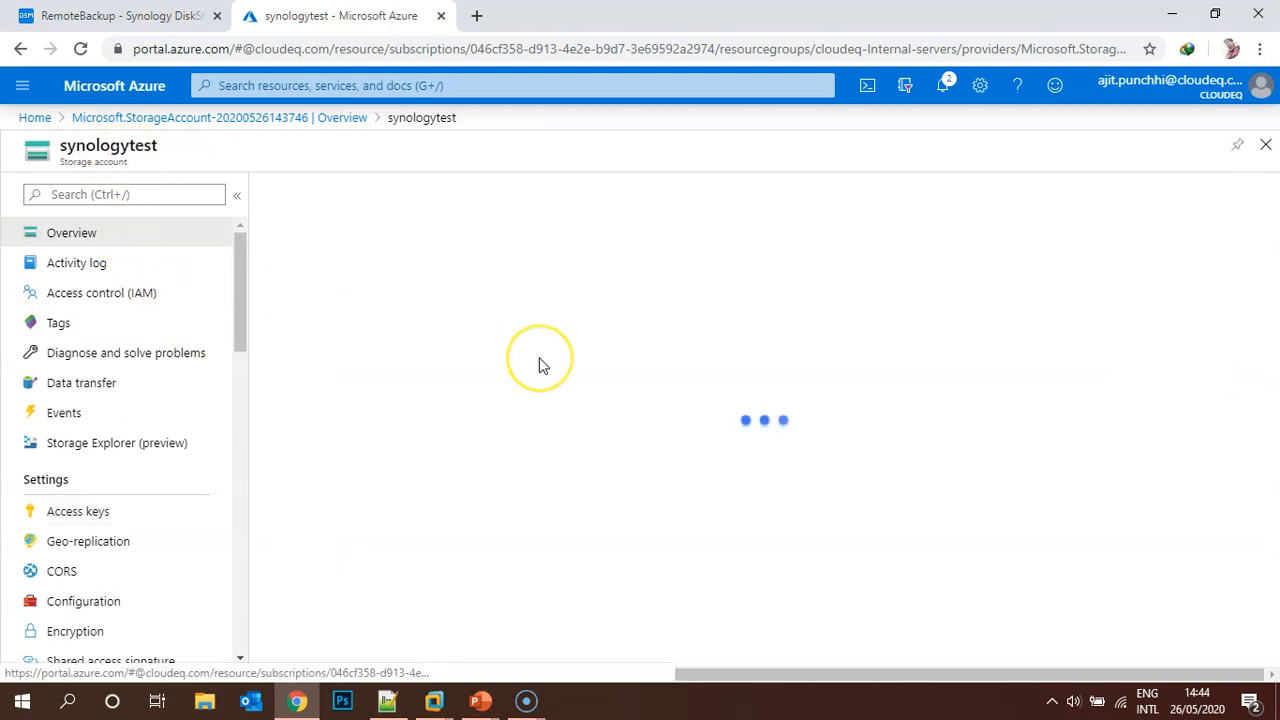
{"action": "left_click", "coordinate": [343, 542]}
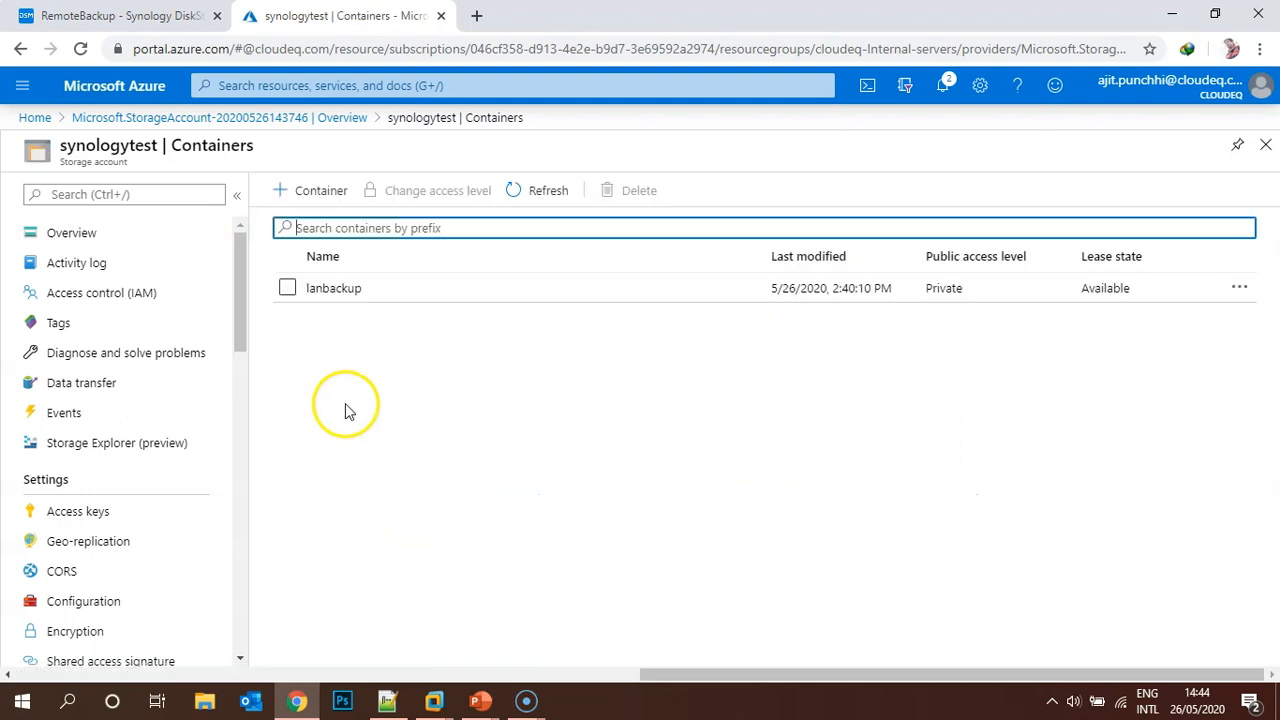
{"action": "left_click", "coordinate": [331, 290]}
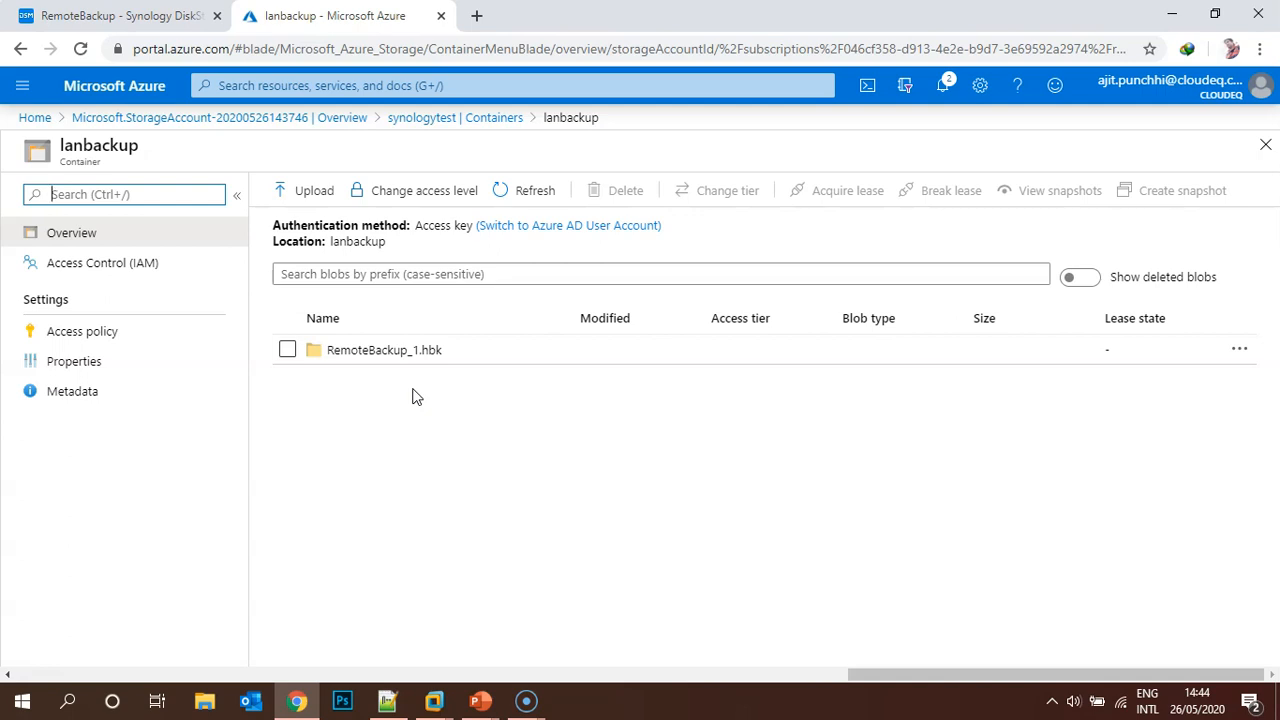
{"action": "left_click", "coordinate": [140, 24]}
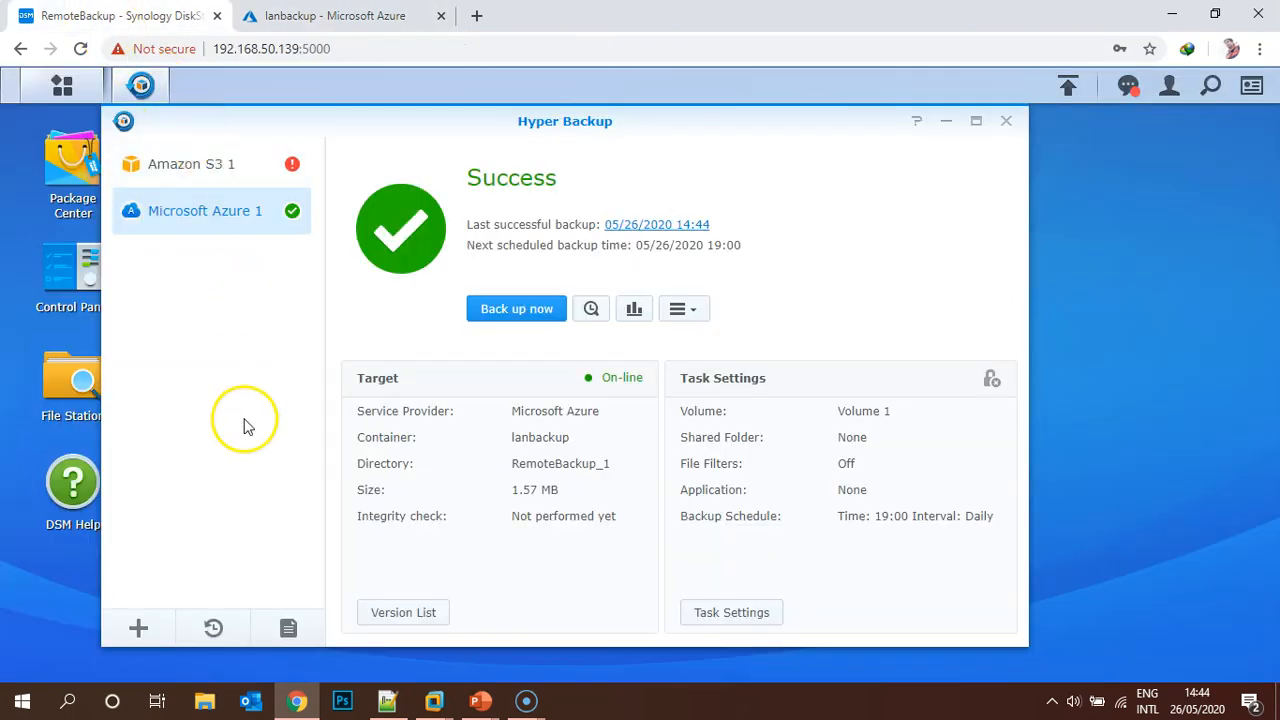